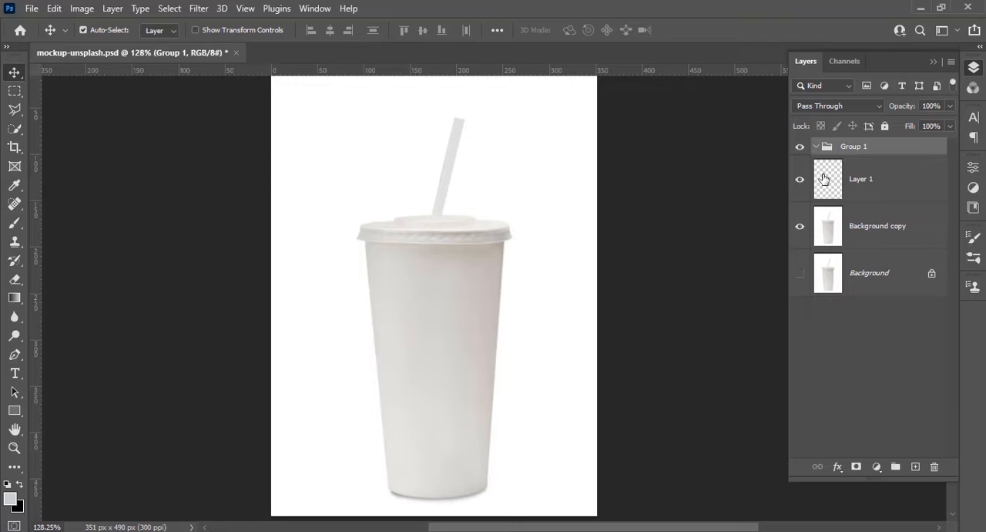
Move Layer 1 into Group 1 and rename the group as Place
left_click_drag(824, 178, 840, 154)
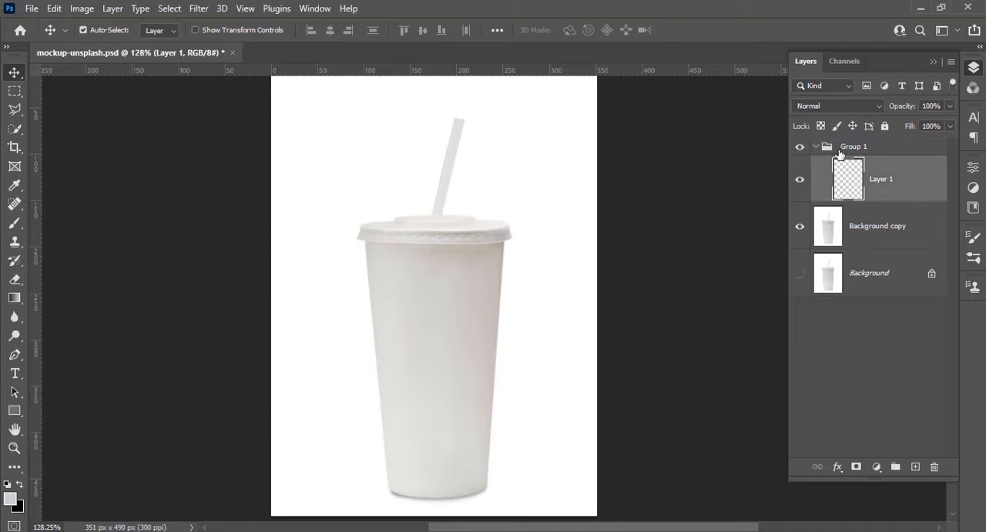
left_click(816, 147)
left_click(818, 148)
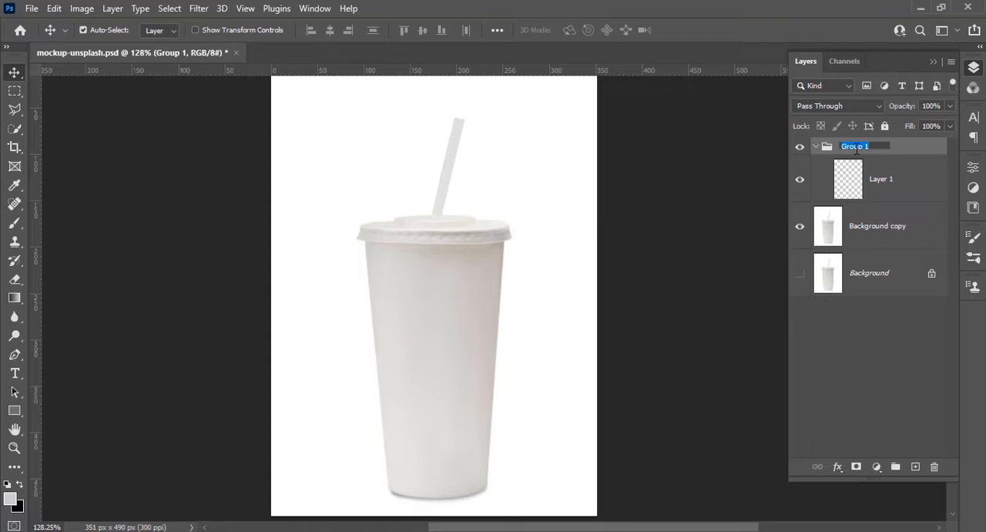
key("Return")
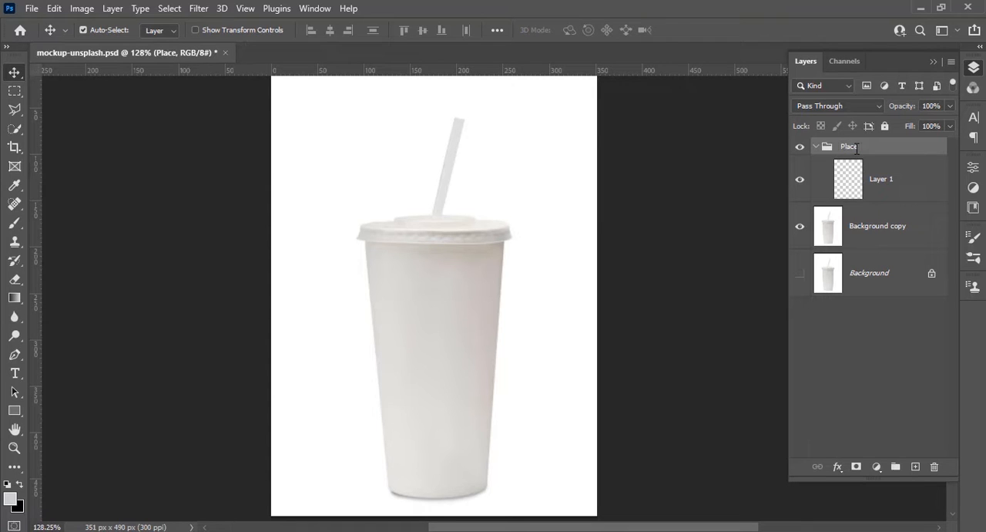
Convert Layer 1 to a smart object and open its contents for editing
right_click(908, 180)
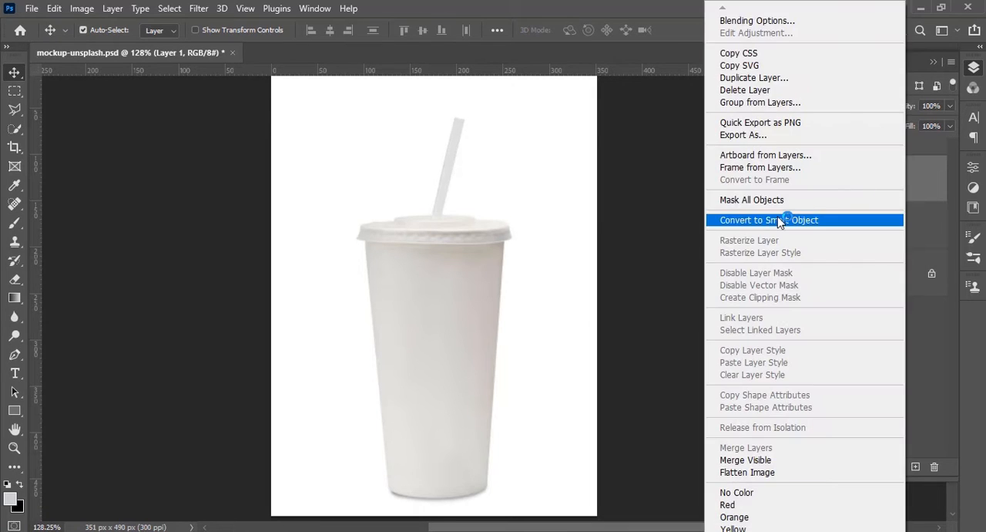
left_click(777, 221)
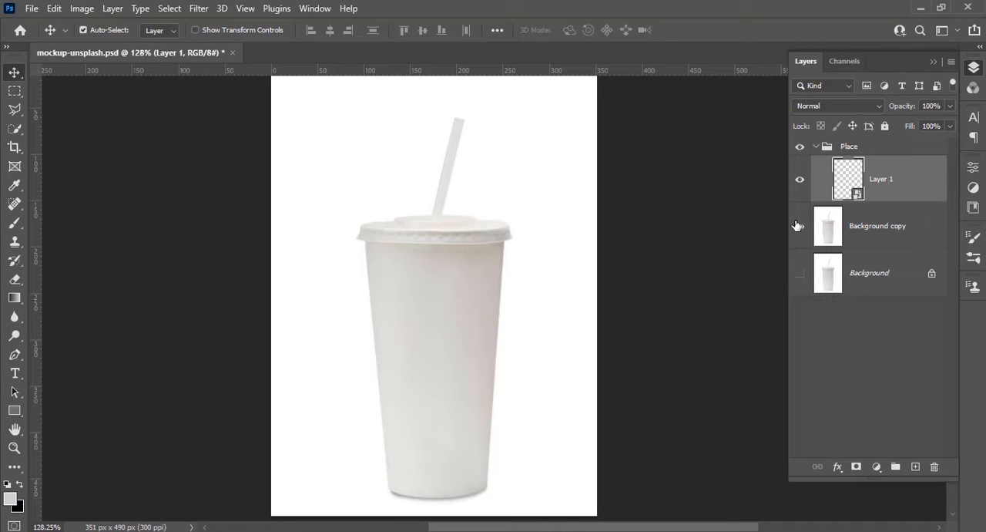
double_click(851, 185)
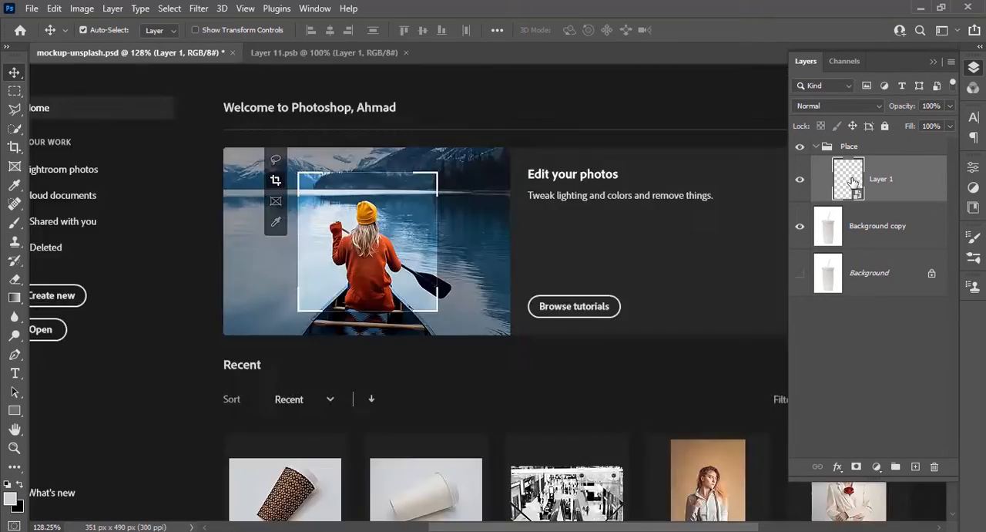
left_click(499, 317)
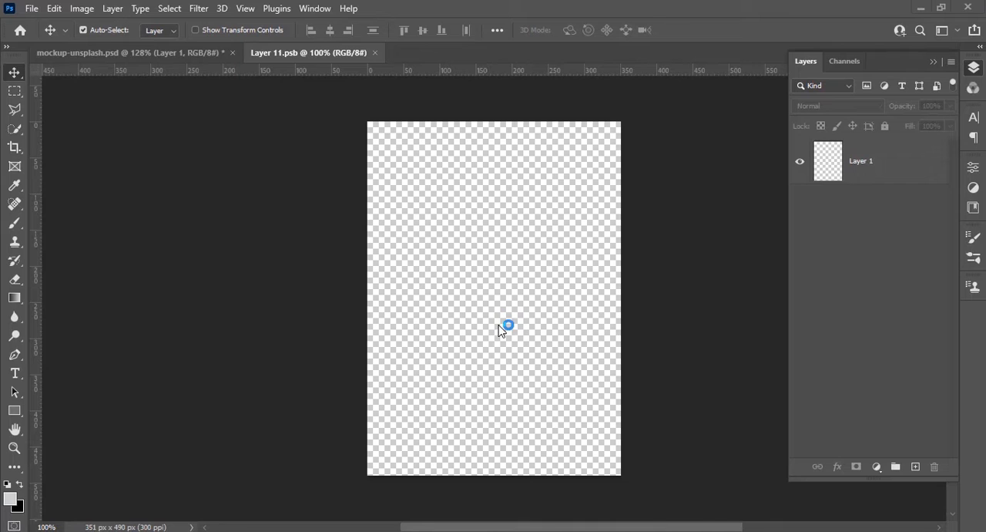
Place the Asset 1 line pattern in the smart object, scaled to 13.63% so it covers the whole canvas
left_click_drag(499, 324, 501, 327)
left_click_drag(622, 298, 660, 299)
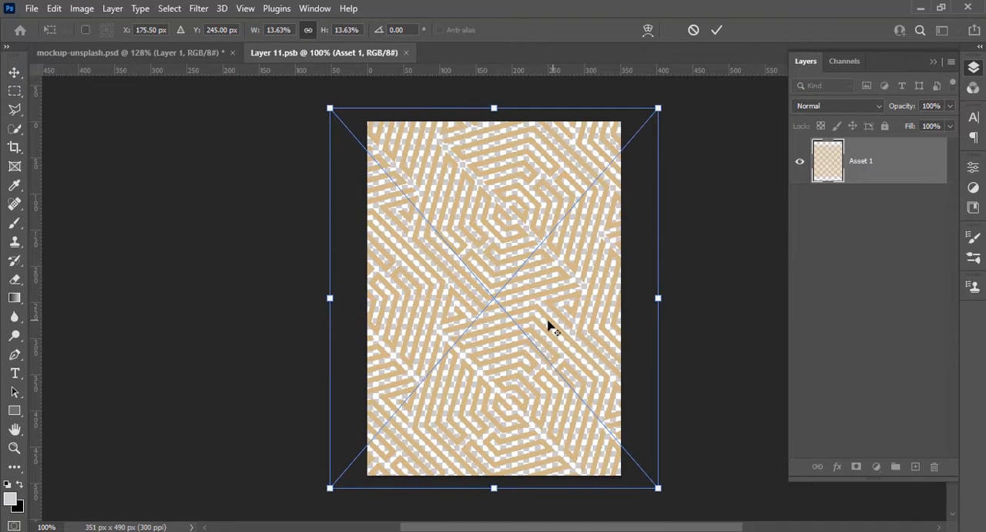
key("Return")
Draw a white-filled rectangle of about 389 × 154 px across the lower half of the pattern, without a stroke
left_click(14, 410)
left_click_drag(356, 296, 636, 407)
left_click(161, 30)
left_click(97, 107)
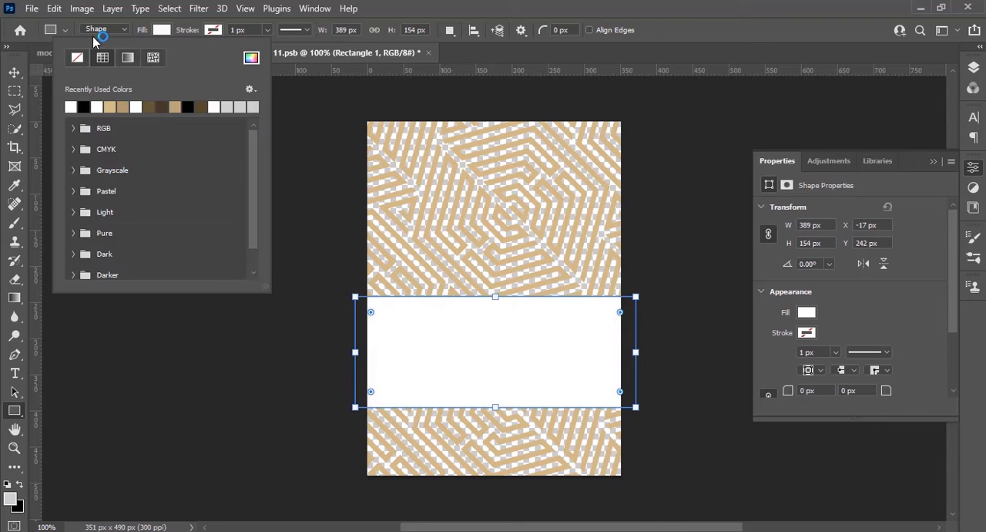
left_click(167, 31)
left_click(15, 72)
Add the text MOCKUP DESIGN as a new type layer in Jost ExtraBold
left_click(15, 373)
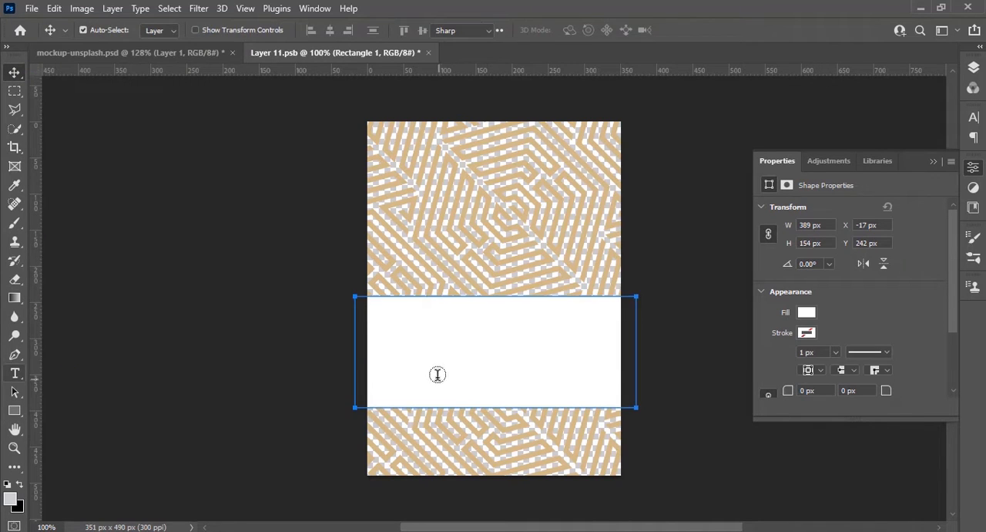
left_click(541, 347)
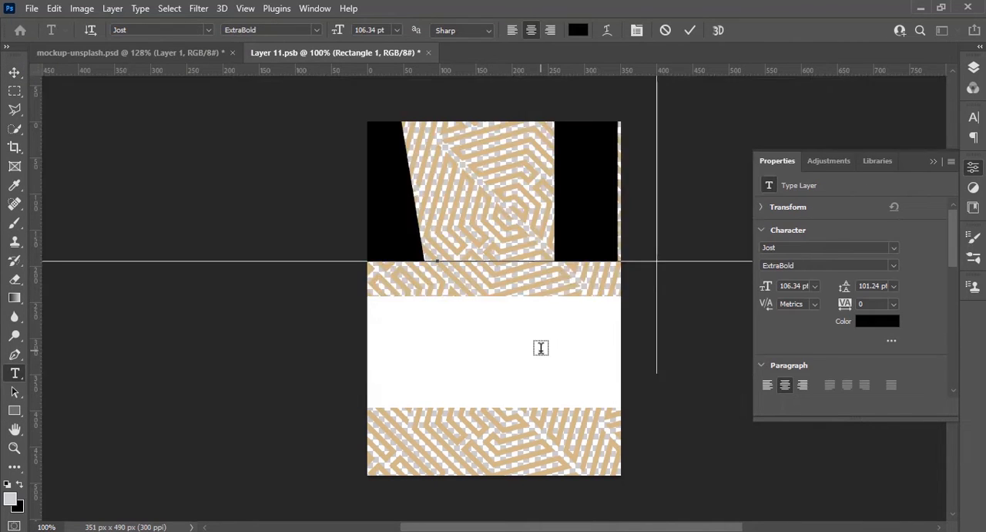
key("ctrl+a")
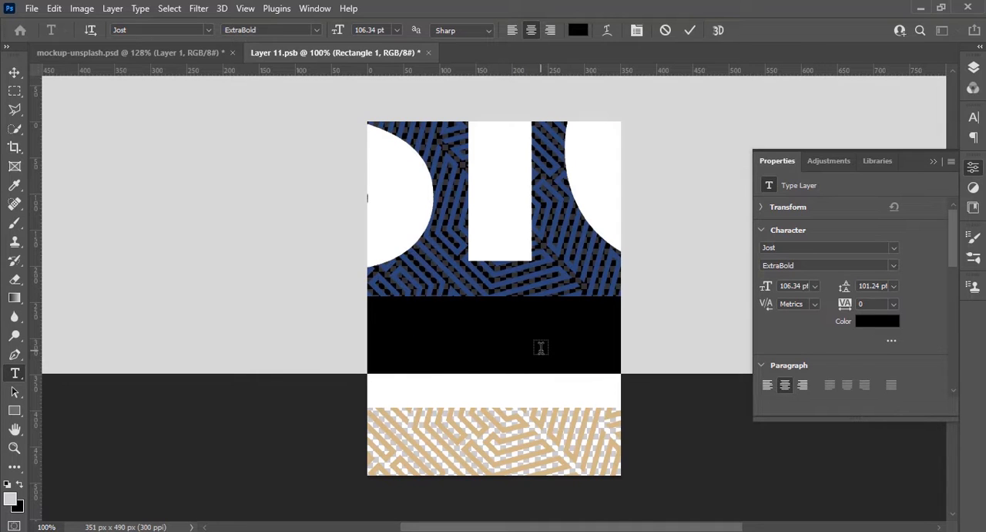
type("MOCKUP DESIGN")
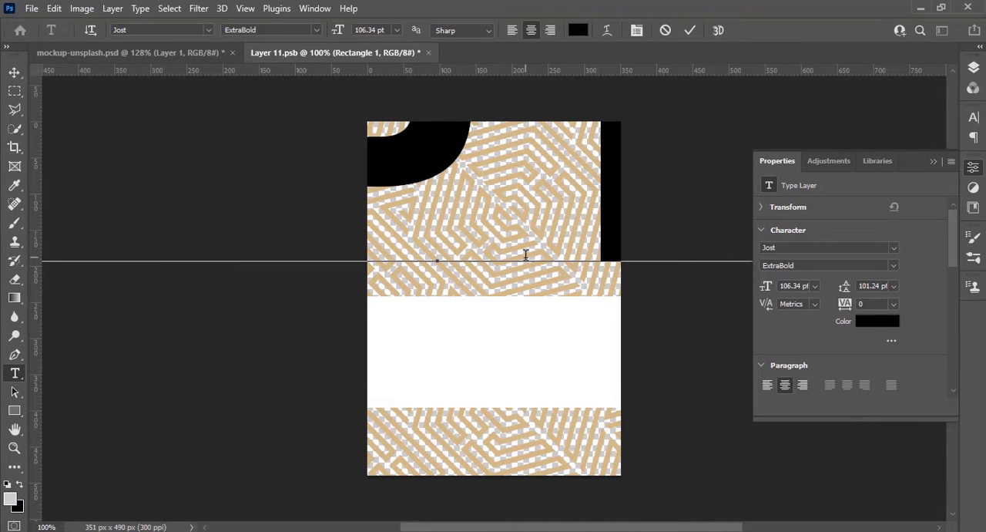
Scale the MOCKUP DESIGN text down to 7.33% and move it onto the white band
left_click(14, 71)
scroll(477, 374, "down", 5)
key("ctrl+t")
left_click_drag(461, 240, 465, 307)
scroll(480, 362, "up", 5)
left_click_drag(481, 229, 544, 388)
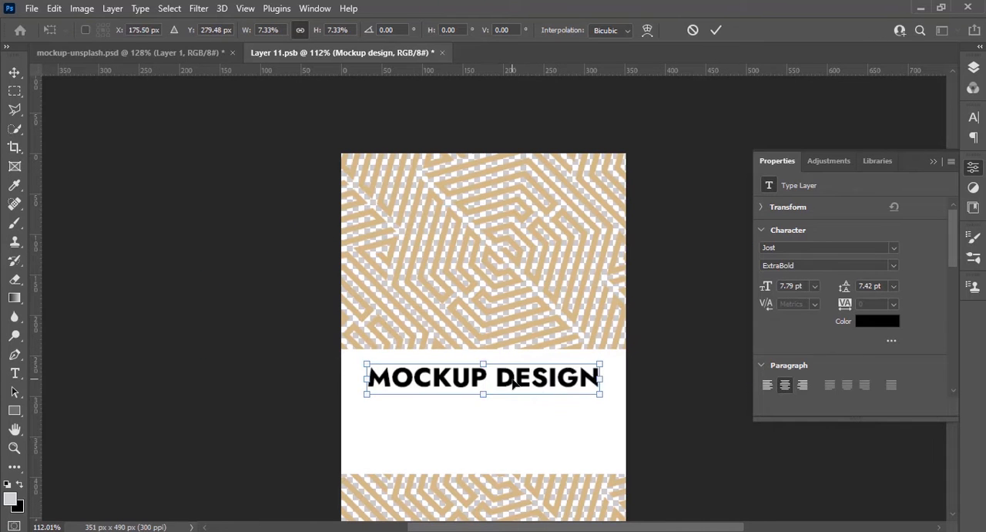
key("Return")
Break MOCKUP DESIGN onto two lines, enlarge it to 216.25% and center it vertically in the white band
double_click(511, 388)
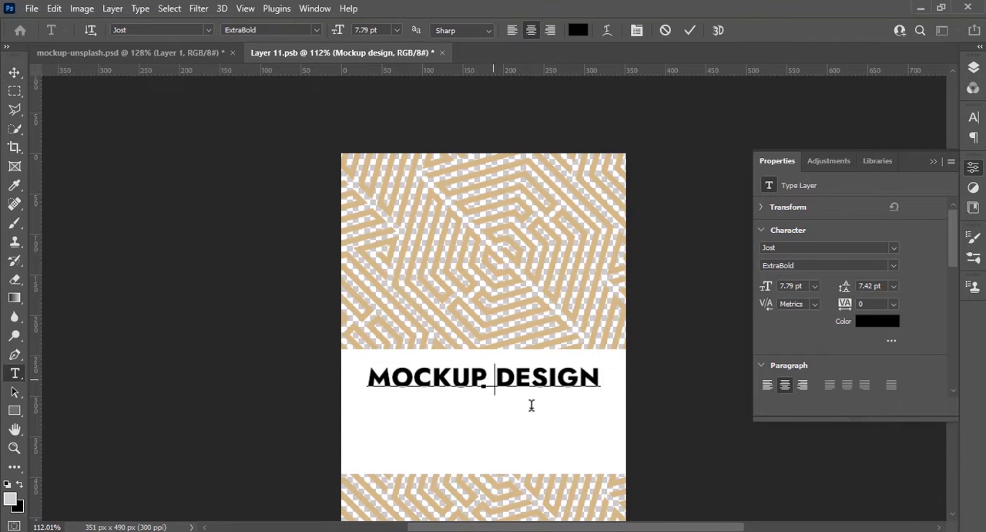
key("Return")
key("ctrl+t")
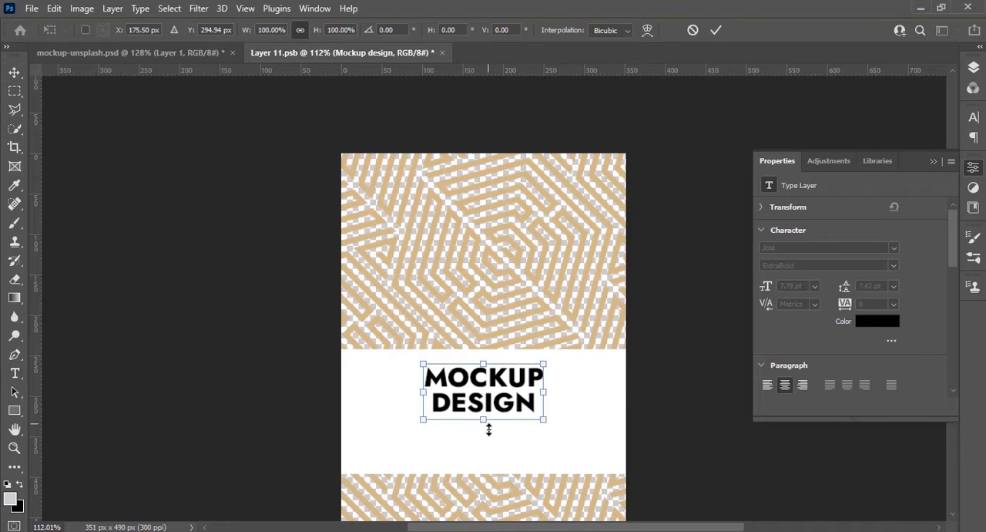
left_click_drag(486, 423, 483, 477)
key("Up")
key("Up")
key("Up")
key("Up")
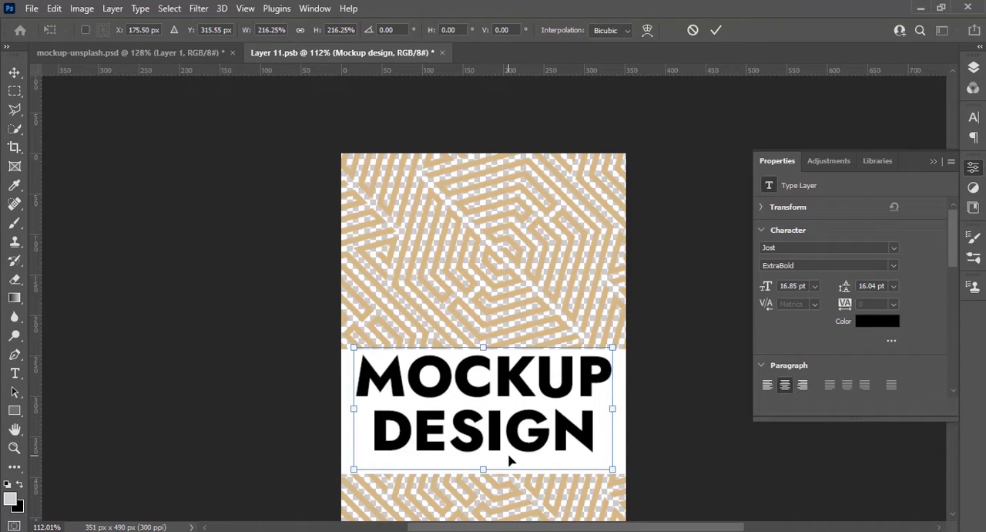
key("Down")
key("Down")
key("Down")
key("Down")
key("Down")
key("Down")
key("Down")
key("Down")
key("Down")
key("Down")
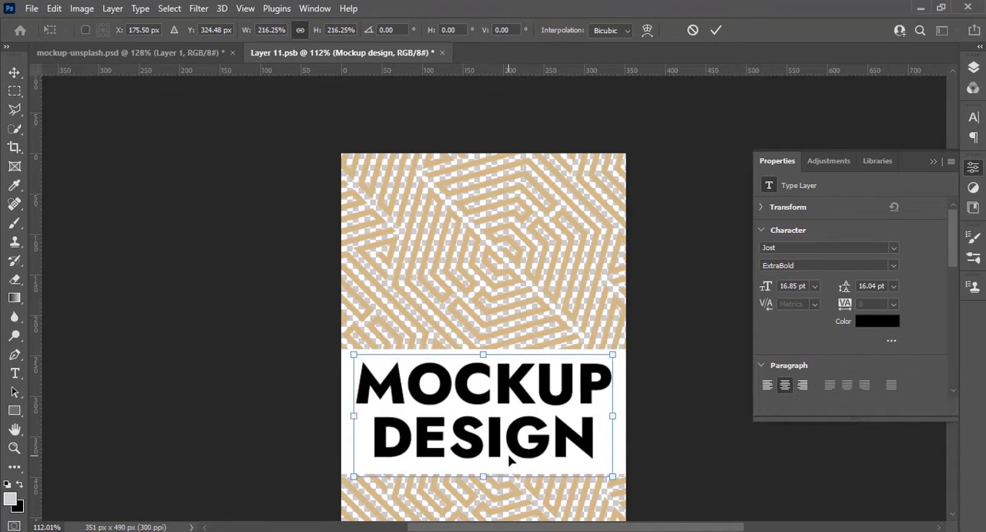
key("Return")
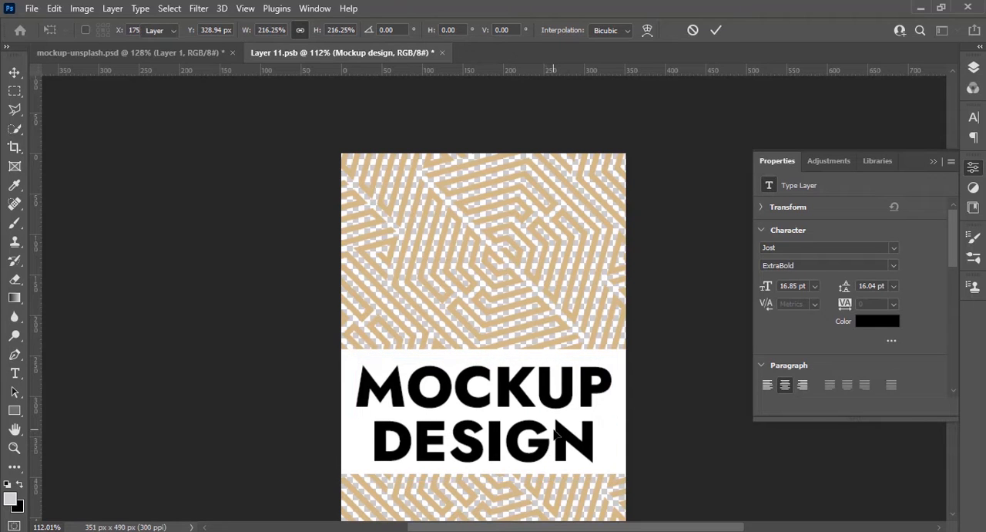
Recolor the MOCKUP DESIGN text with a darker shade of the pattern's tan, b0986a
double_click(554, 431)
left_click(881, 323)
left_click(463, 262)
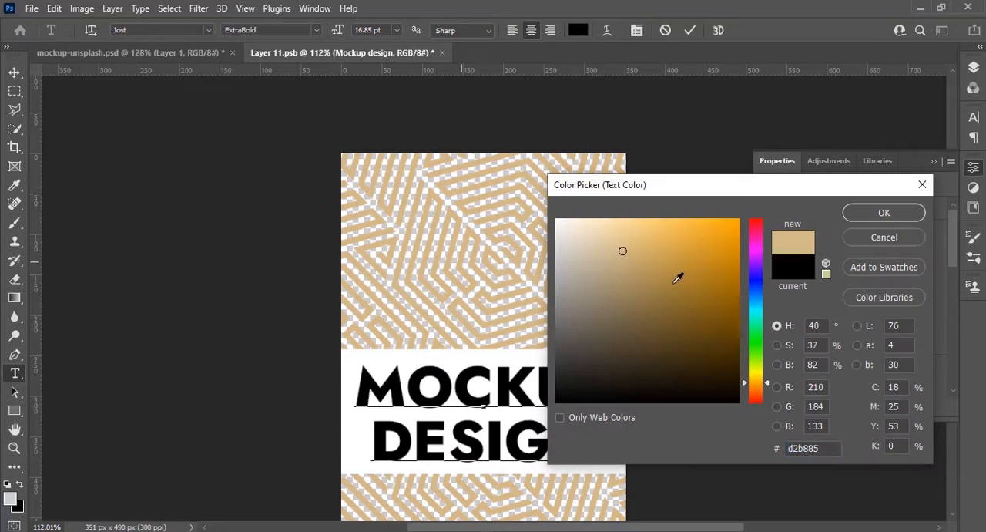
left_click_drag(629, 252, 629, 276)
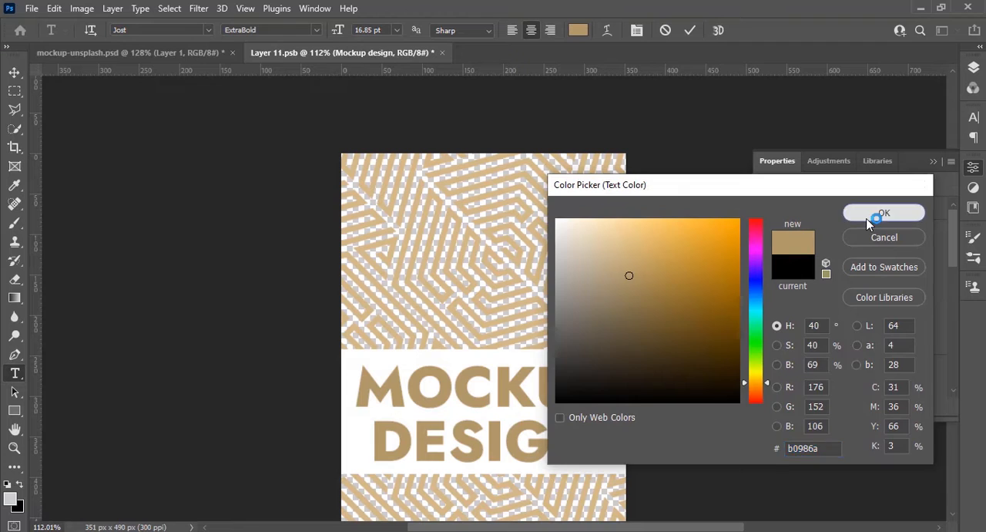
left_click(878, 213)
left_click(16, 72)
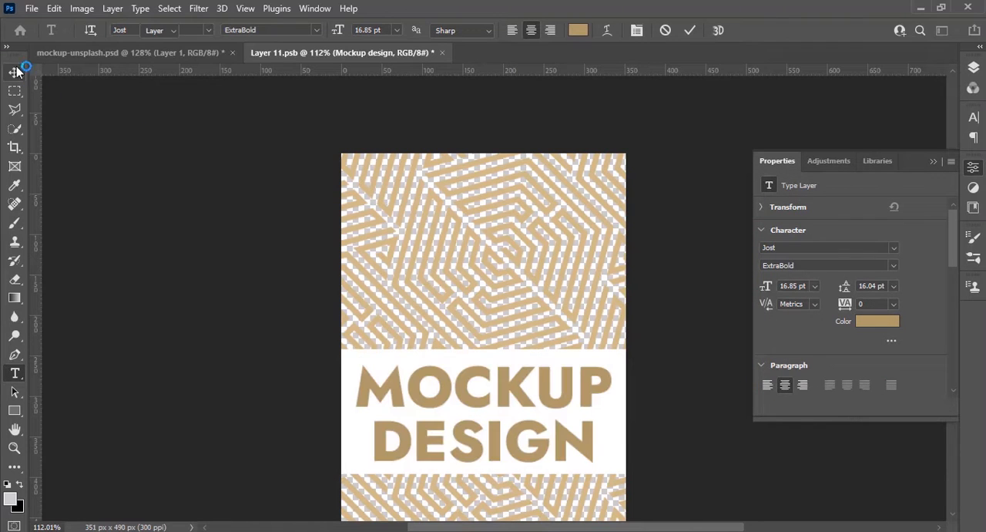
Save the smart object's contents and return to mockup-unsplash.psd
left_click(35, 9)
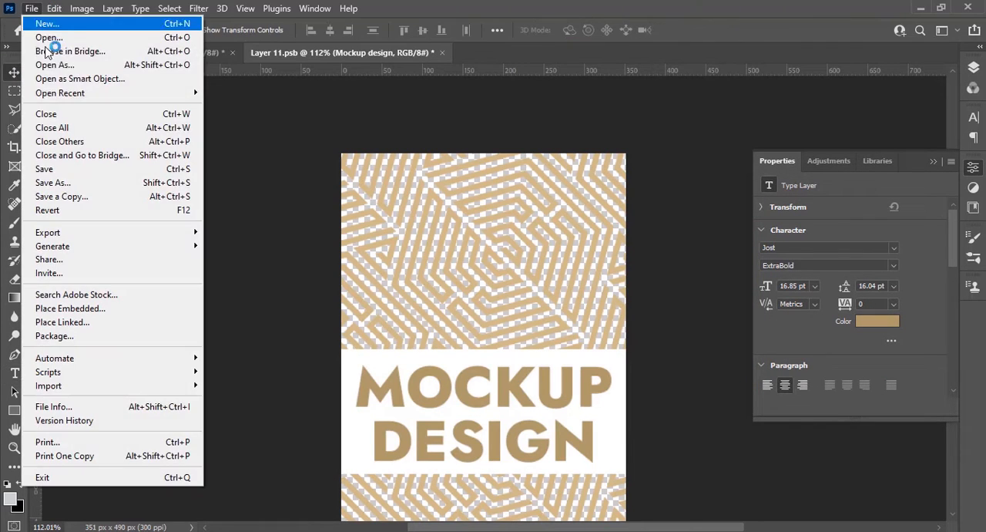
left_click(74, 166)
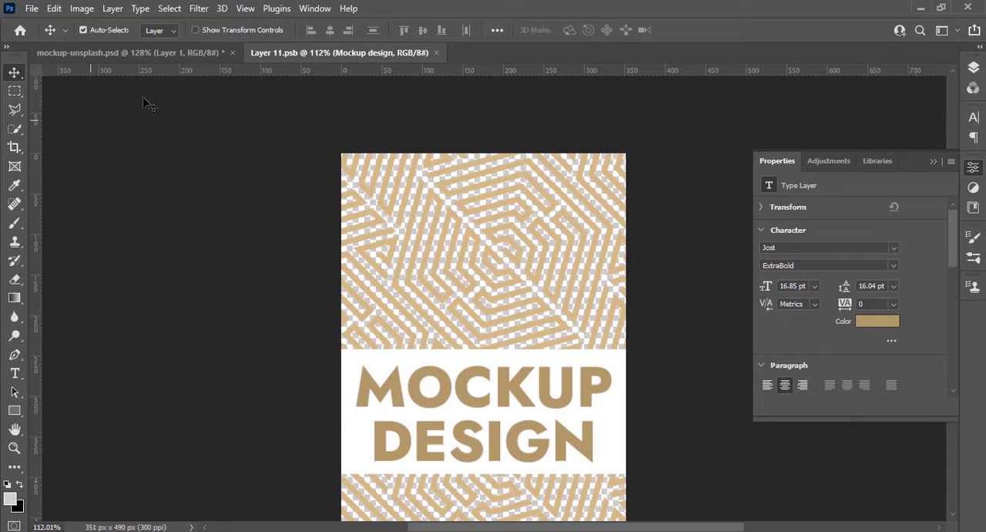
left_click(176, 54)
scroll(490, 334, "down", 4)
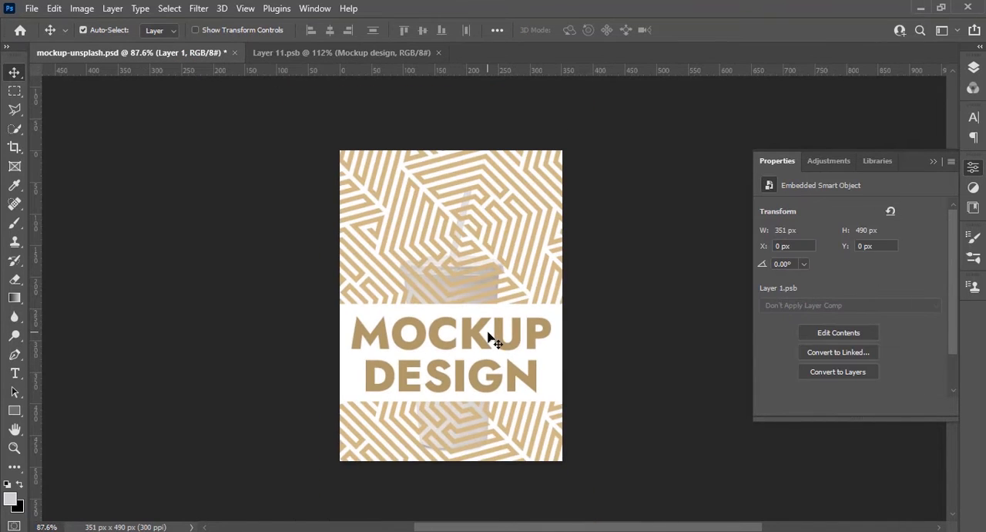
Scale the Layer 1 design to 57.12% and position it over the cup body, from below the lid to the base
mouse_move(466, 354)
left_mouse_down()
mouse_move(466, 325)
mouse_move(445, 370)
mouse_move(449, 355)
left_mouse_up()
left_click(975, 68)
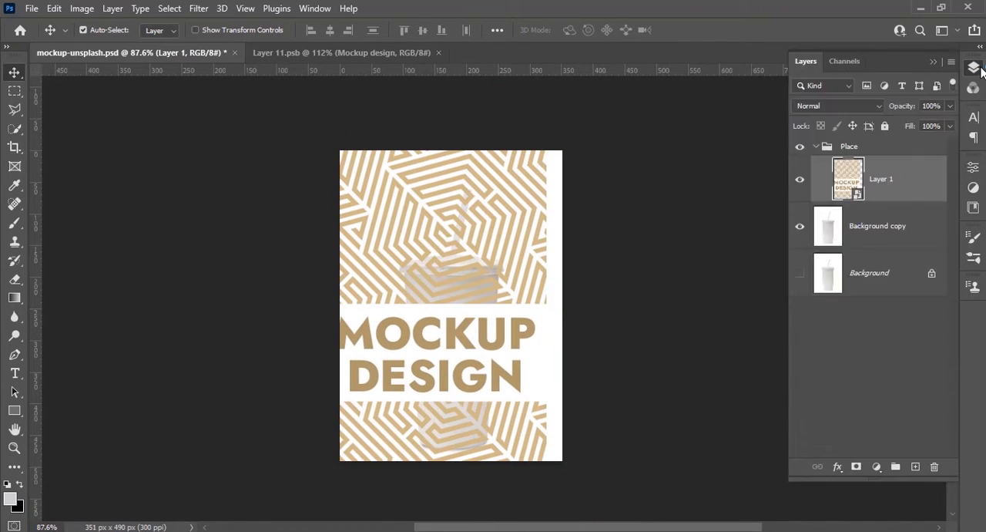
key("ctrl+t")
left_click_drag(443, 152, 436, 291)
scroll(434, 412, "up", 2)
left_click_drag(434, 412, 464, 373)
left_click_drag(461, 478, 460, 481)
scroll(478, 491, "up", 4)
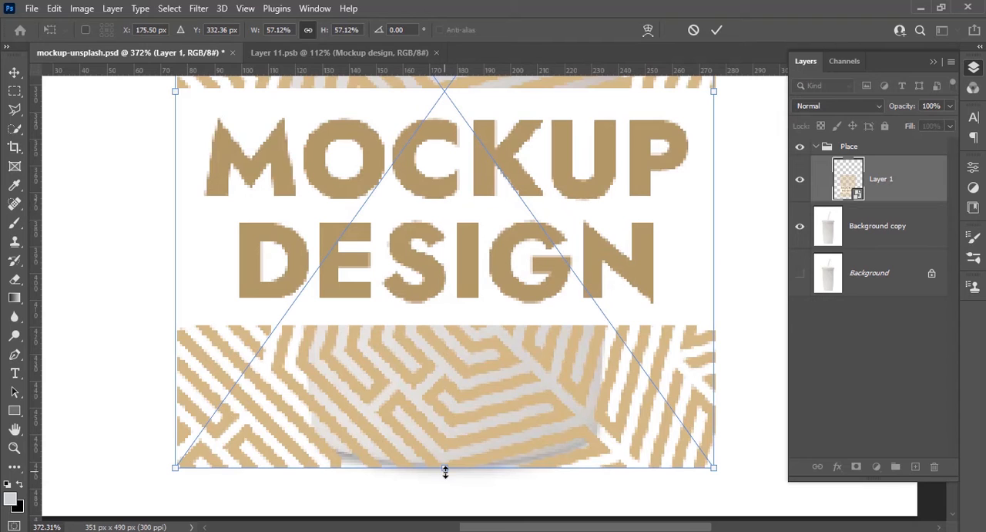
scroll(445, 470, "down", 5)
scroll(554, 126, "up", 5)
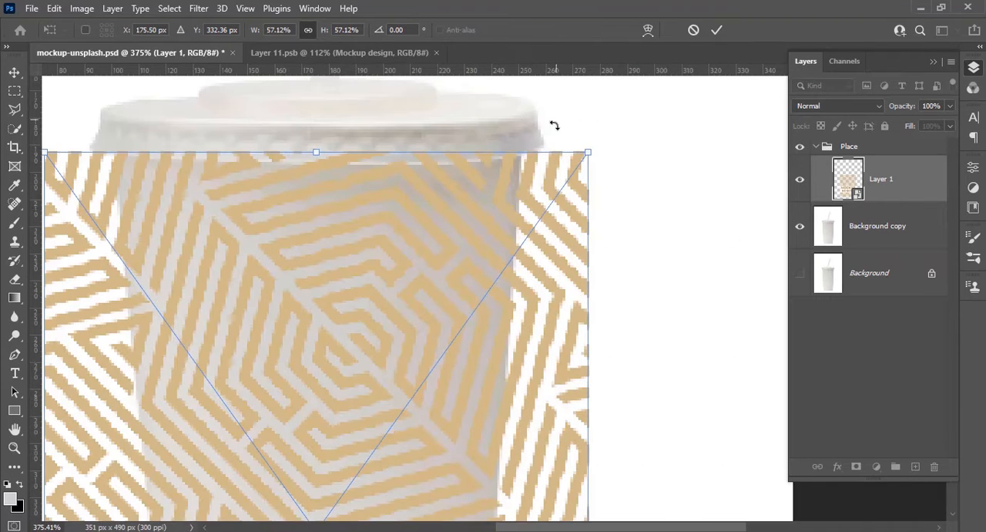
Warp the design, pulling its upper-right corner and both lower corners onto the corresponding corners of the cup body
right_click(450, 214)
left_click(493, 367)
left_click_drag(587, 155, 521, 159)
scroll(509, 229, "down", 5)
left_click_drag(600, 347, 484, 324)
left_click_drag(370, 334, 659, 279)
left_click_drag(347, 293, 476, 270)
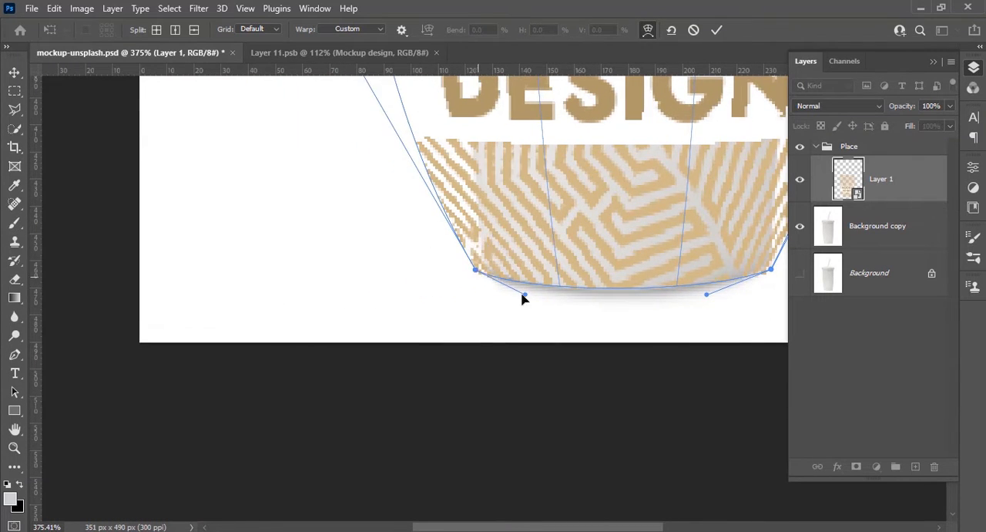
Adjust the warp's left side so it follows the straight left edge of the cup
scroll(522, 298, "up", 10)
left_click_drag(352, 323, 418, 332)
left_click_drag(434, 456, 454, 183)
left_click_drag(371, 303, 497, 299)
Fine-tune the warp's lower corners and curve handles so the design follows the rounded base of the cup
scroll(495, 303, "down", 5)
left_click_drag(575, 333, 383, 368)
scroll(524, 356, "up", 6)
left_click_drag(532, 347, 551, 356)
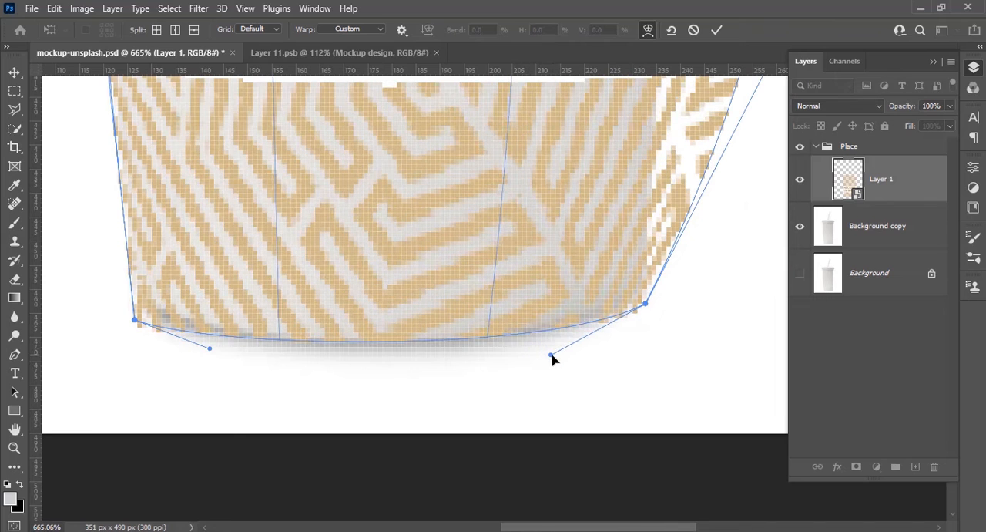
left_click_drag(209, 349, 202, 344)
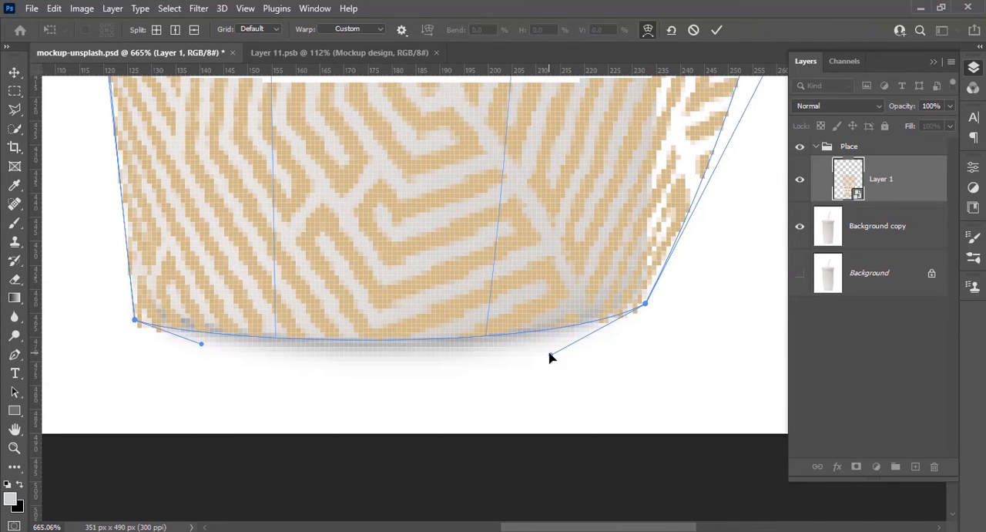
left_click_drag(550, 355, 557, 367)
scroll(499, 387, "down", 9)
scroll(627, 202, "up", 6)
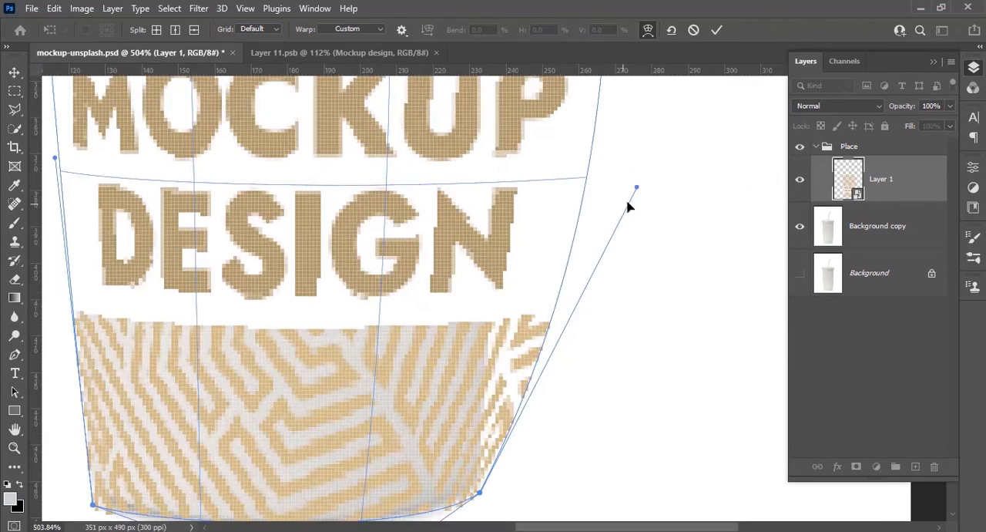
Pull the warp's right-side handles inward so the design follows the straight right edge of the cup
left_click_drag(638, 187, 492, 176)
left_click_drag(618, 94, 555, 449)
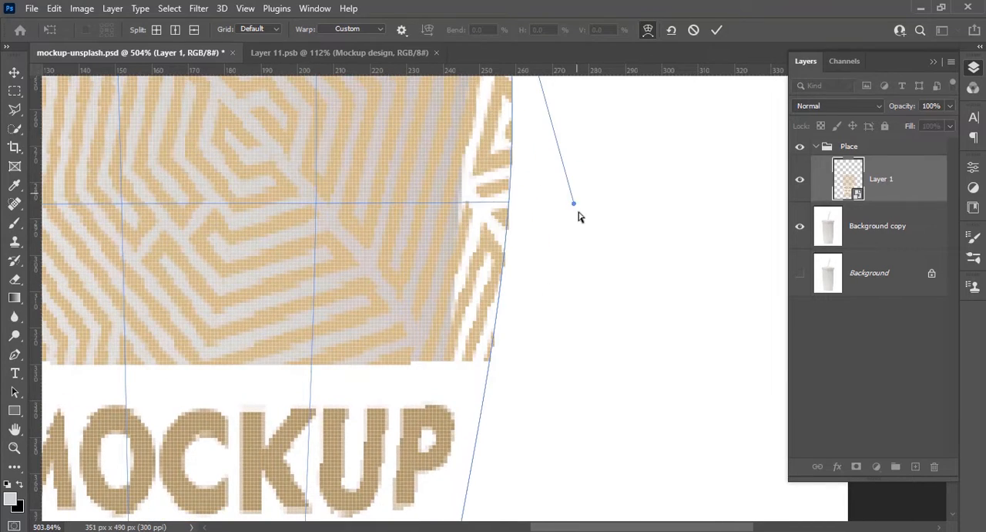
left_click_drag(579, 215, 471, 213)
scroll(437, 322, "down", 3)
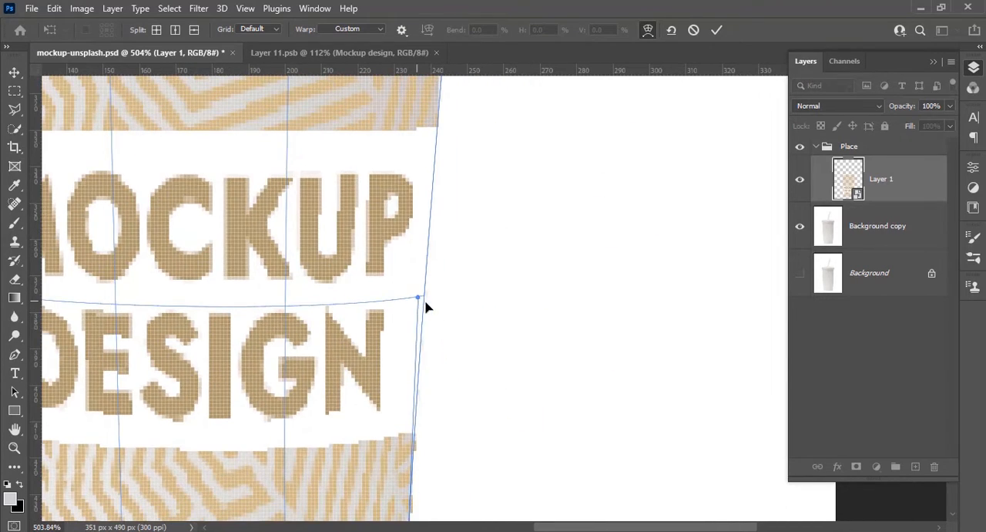
left_click_drag(425, 302, 429, 302)
scroll(444, 303, "down", 3)
scroll(488, 87, "up", 5)
left_click_drag(488, 86, 554, 380)
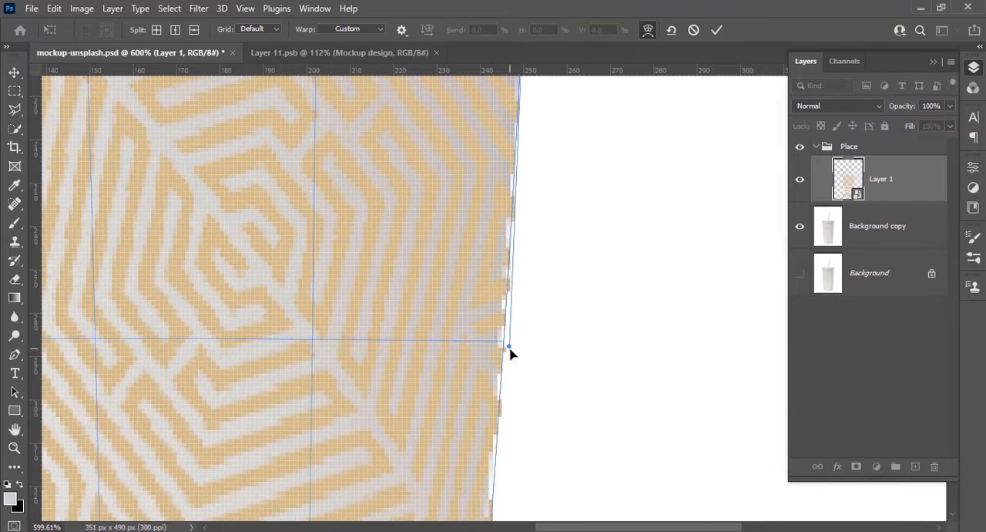
Bend the warp's top edge so the design follows the curve beneath the cup's lid, and apply the warp
scroll(509, 348, "down", 4)
scroll(401, 198, "up", 5)
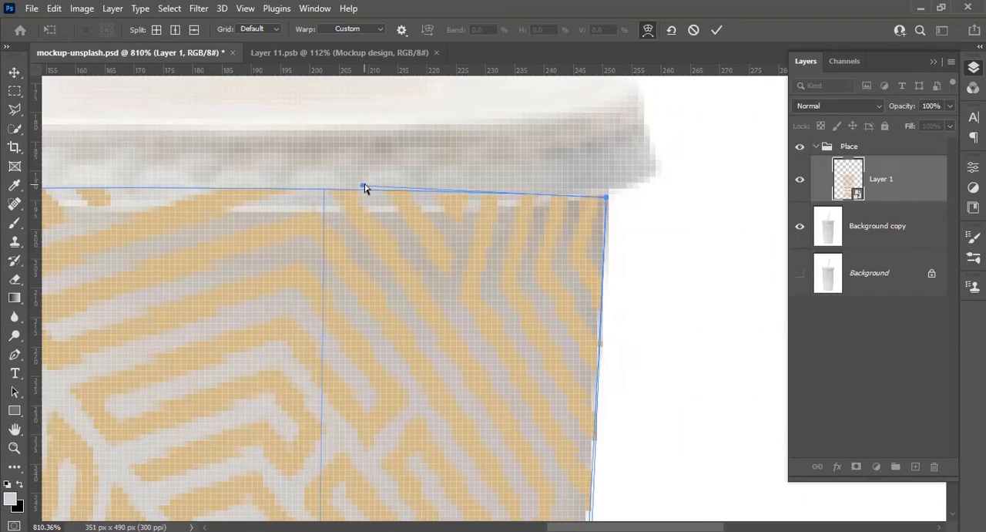
left_click_drag(364, 186, 359, 242)
left_click_drag(233, 287, 546, 293)
left_click_drag(297, 193, 204, 214)
left_click_drag(575, 249, 510, 289)
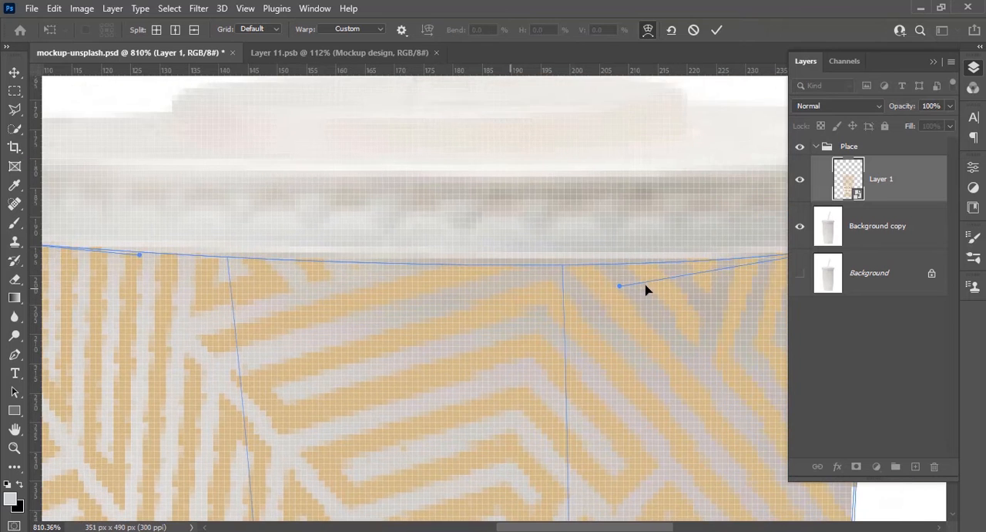
left_click_drag(617, 288, 613, 274)
scroll(576, 256, "down", 5)
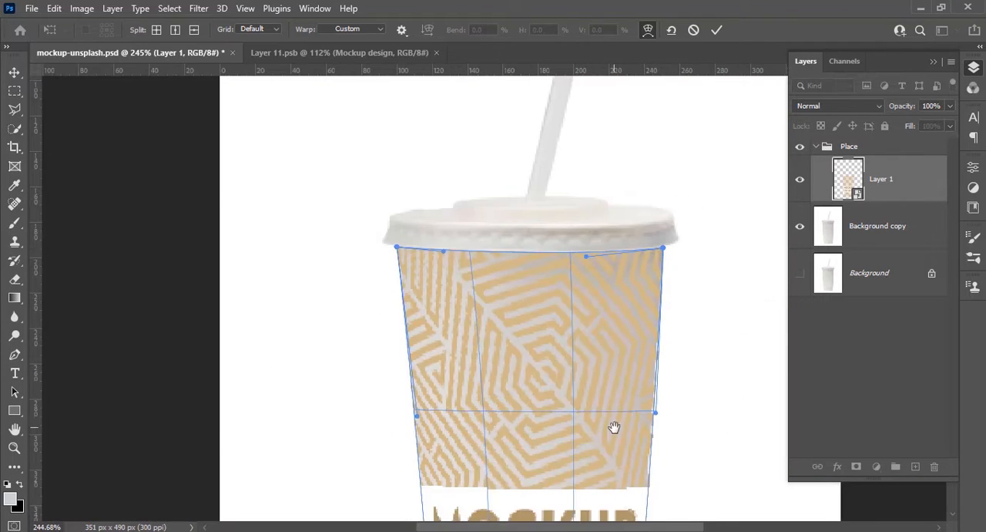
left_click_drag(614, 427, 569, 209)
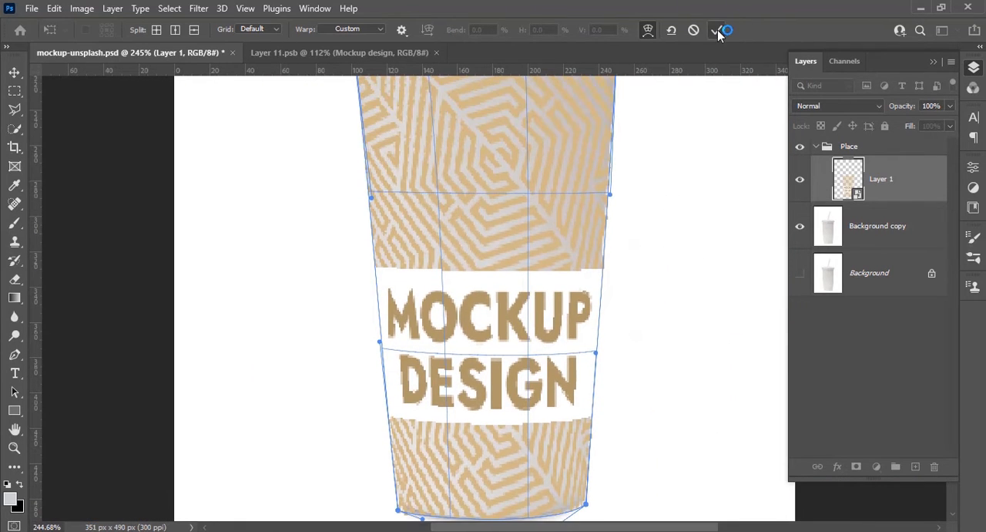
Set the design layer's blend mode to Linear Burn and hide the layer
left_click(875, 108)
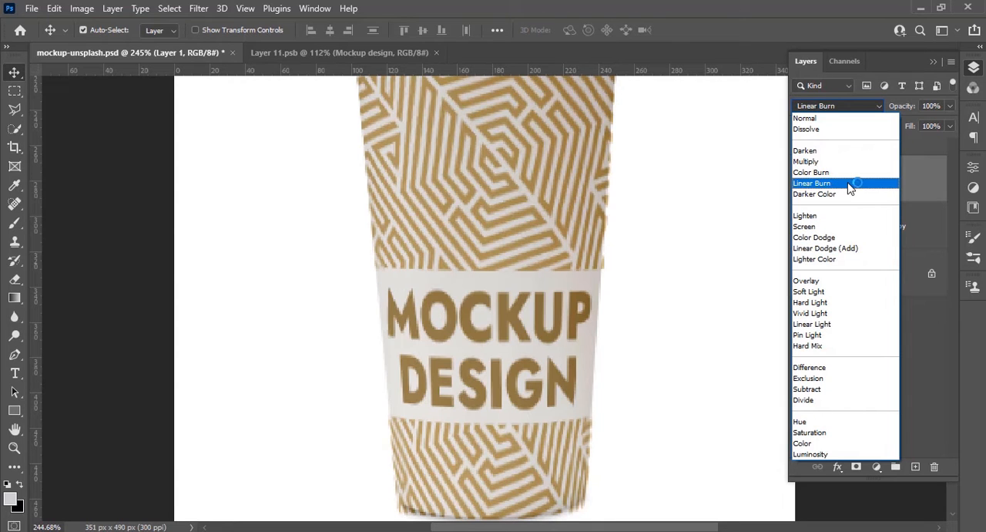
left_click(851, 184)
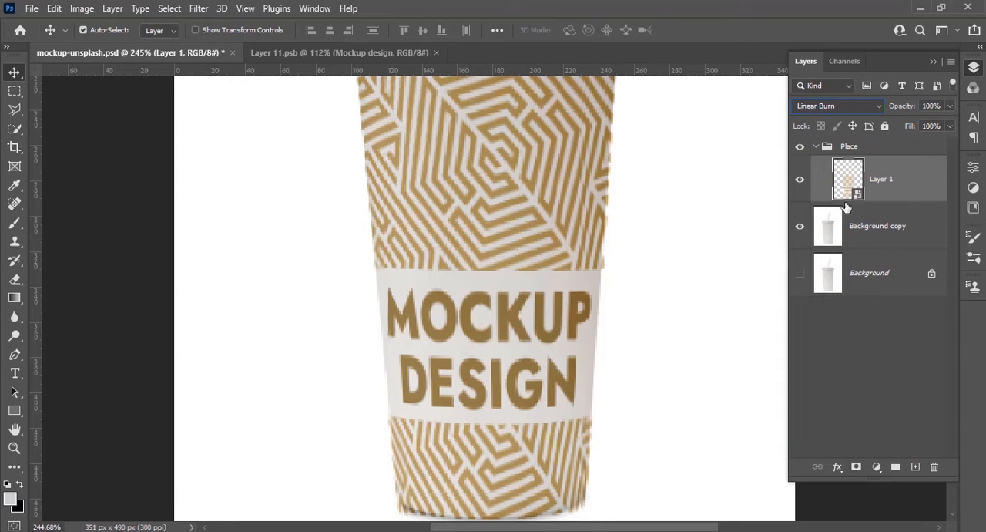
left_click(800, 180)
Add a layer mask to the Place group
left_click(866, 148)
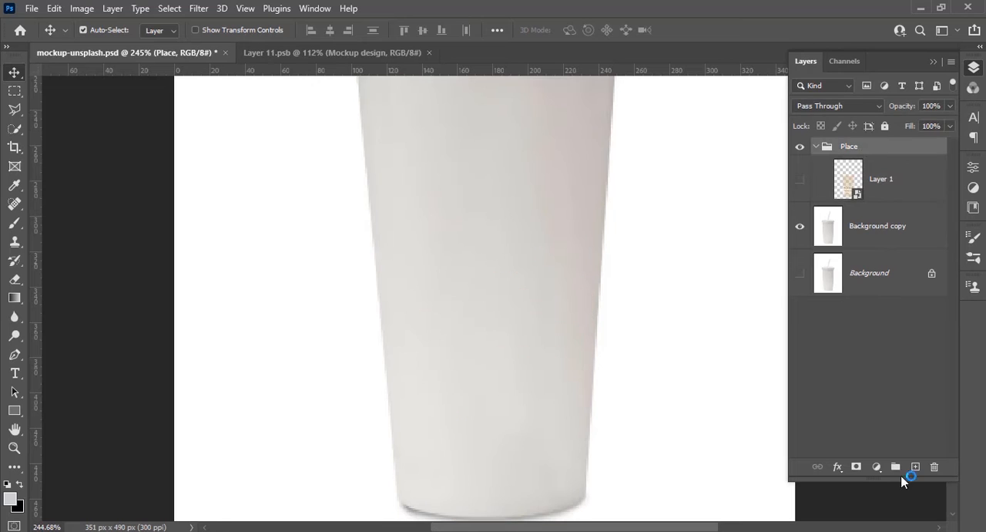
left_click(857, 466)
scroll(550, 326, "up", 3)
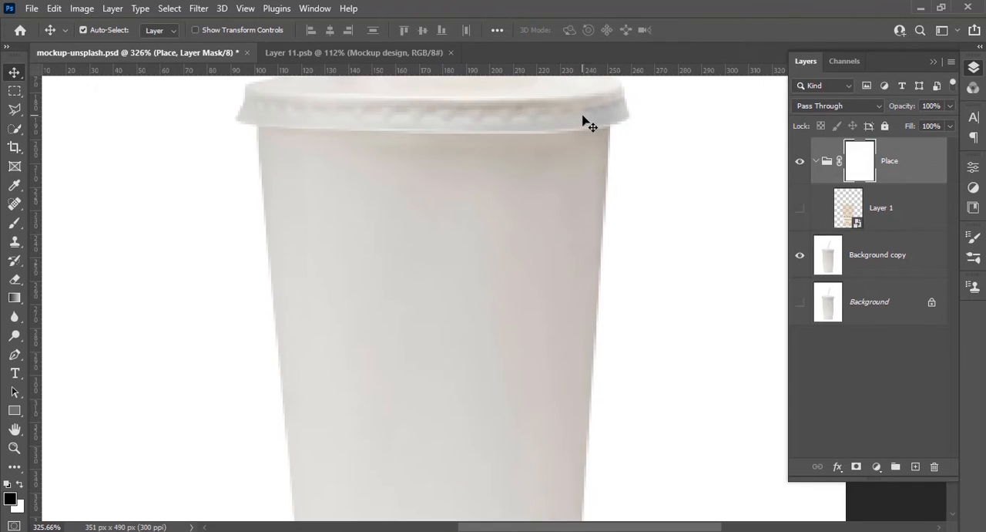
key("p")
scroll(611, 133, "up", 5)
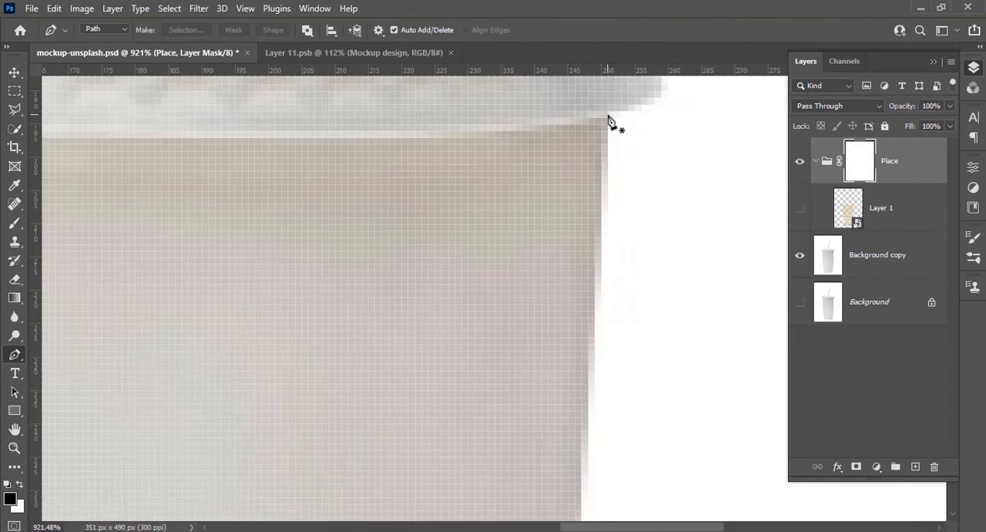
scroll(597, 390, "down", 5)
key("v")
scroll(584, 342, "up", 5)
left_click_drag(590, 418, 583, 441)
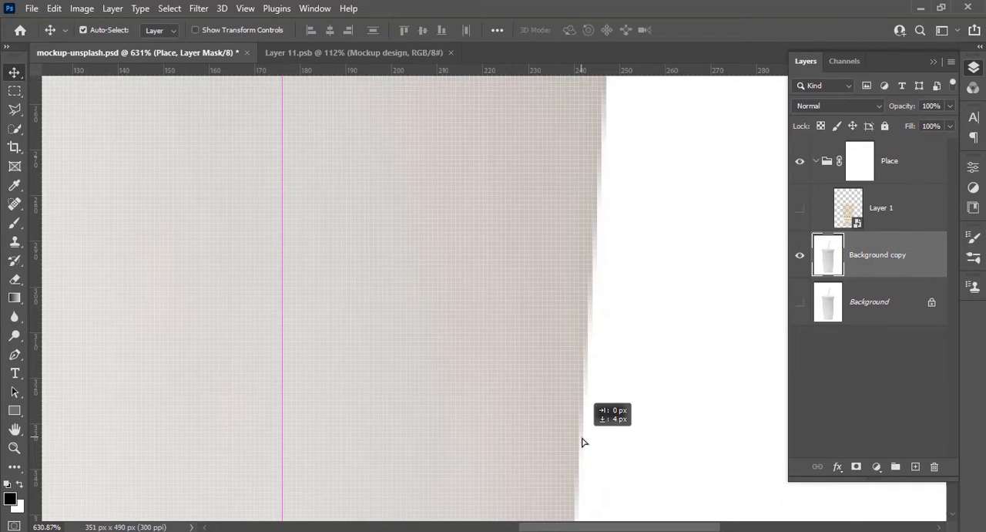
scroll(605, 289, "down", 4)
key("p")
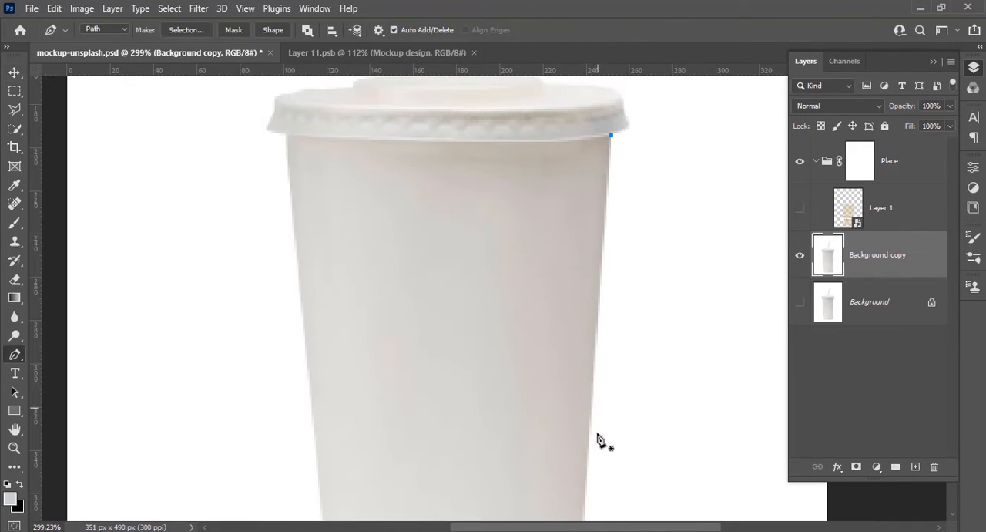
scroll(590, 461, "up", 3)
scroll(600, 514, "down", 3)
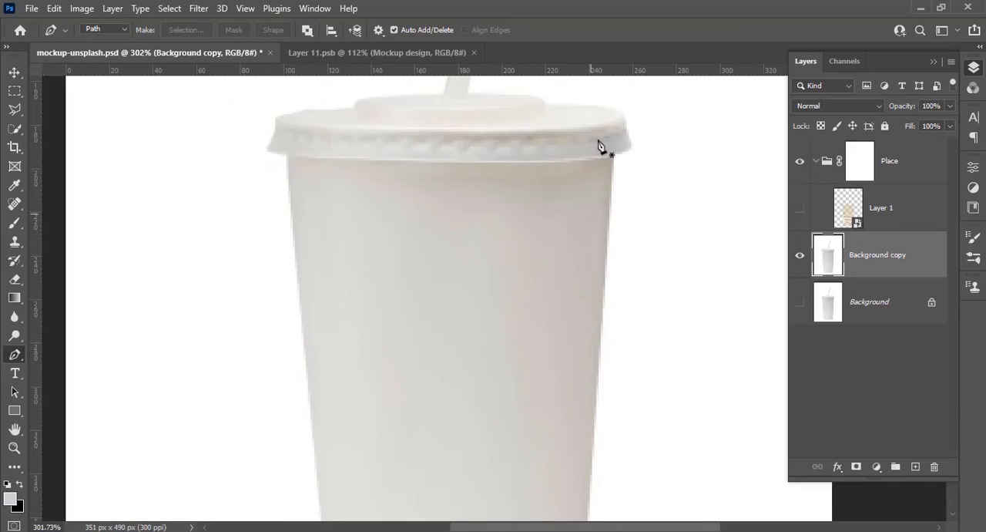
Start a Pen path at the cup body's upper-right corner and trace the right edge down to the base
scroll(628, 202, "up", 5)
scroll(596, 346, "down", 4)
scroll(537, 300, "up", 3)
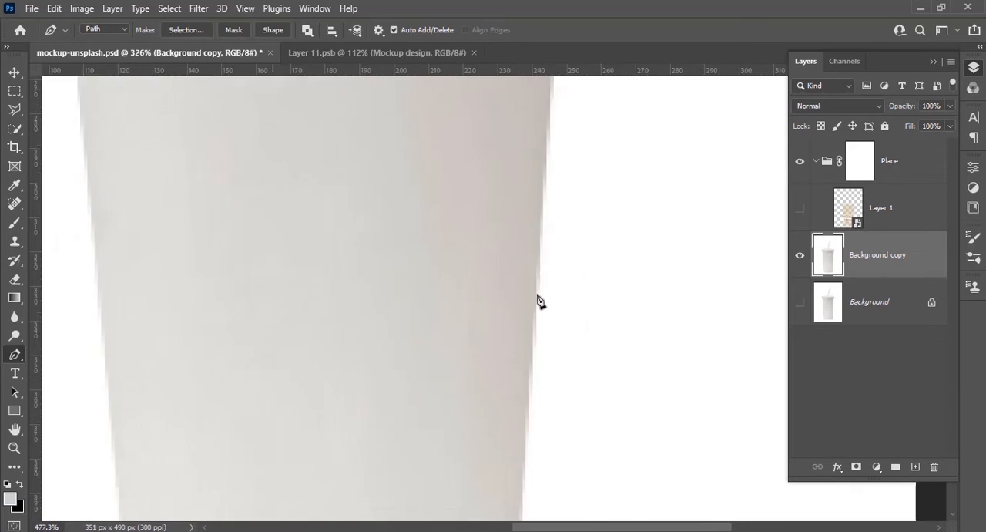
left_click_drag(537, 313, 533, 331)
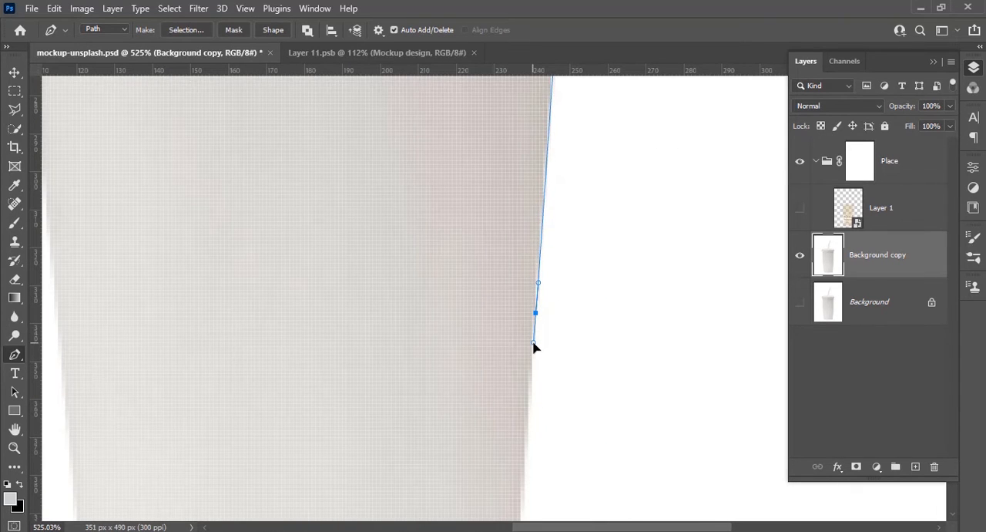
left_click_drag(544, 384, 575, 123)
left_click_drag(541, 501, 537, 509)
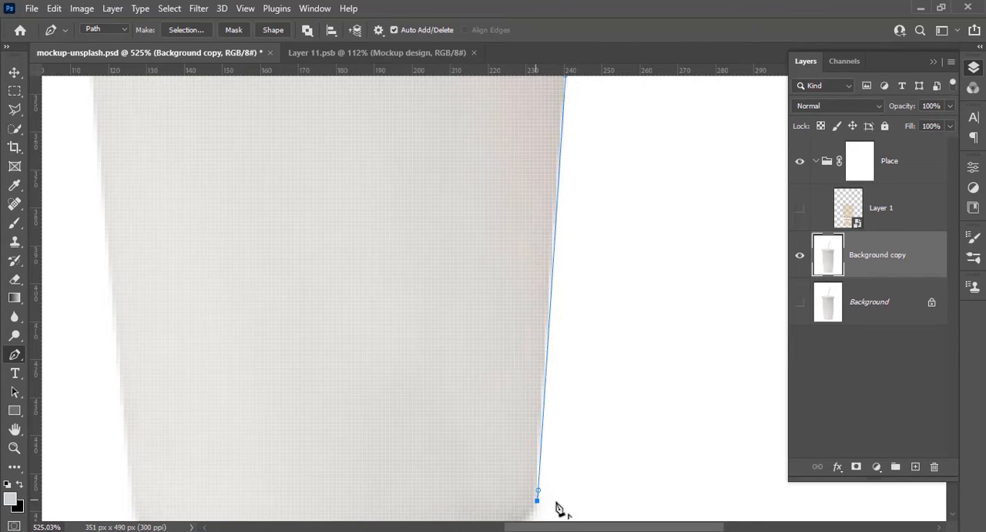
Continue the path around the rounded lower corners and along the curved base to the cup's left edge
scroll(559, 508, "down", 3)
scroll(532, 347, "up", 3)
left_click_drag(420, 339, 395, 348)
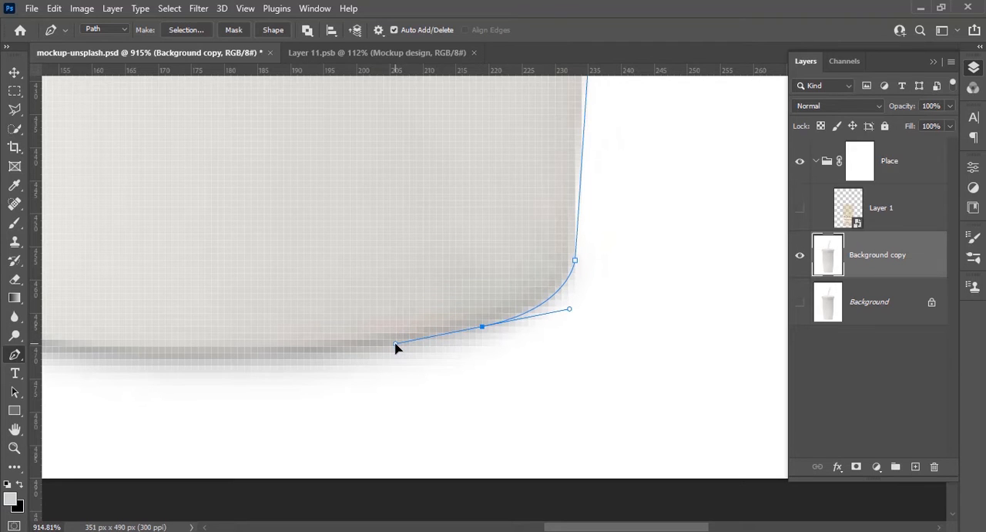
left_click_drag(276, 361, 515, 383)
left_click_drag(160, 341, 77, 286)
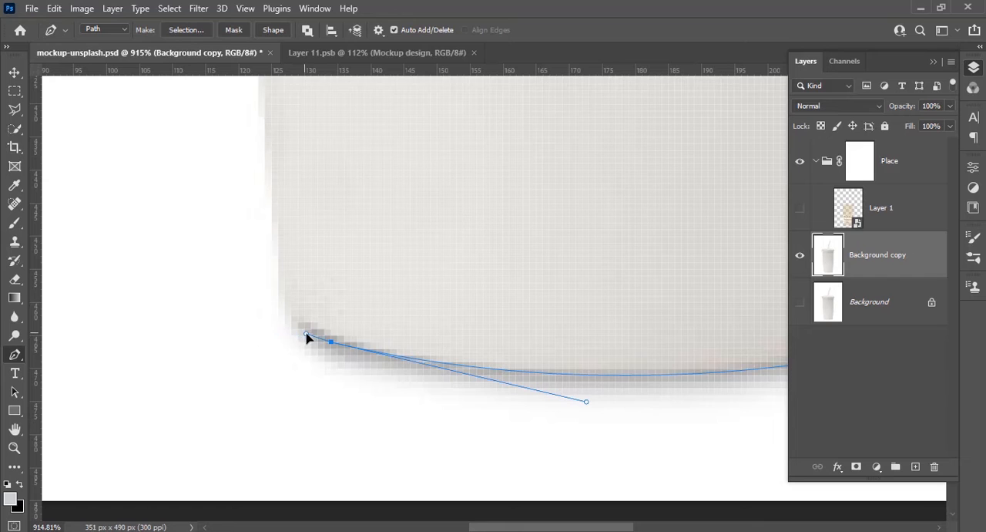
left_click_drag(278, 263, 280, 215)
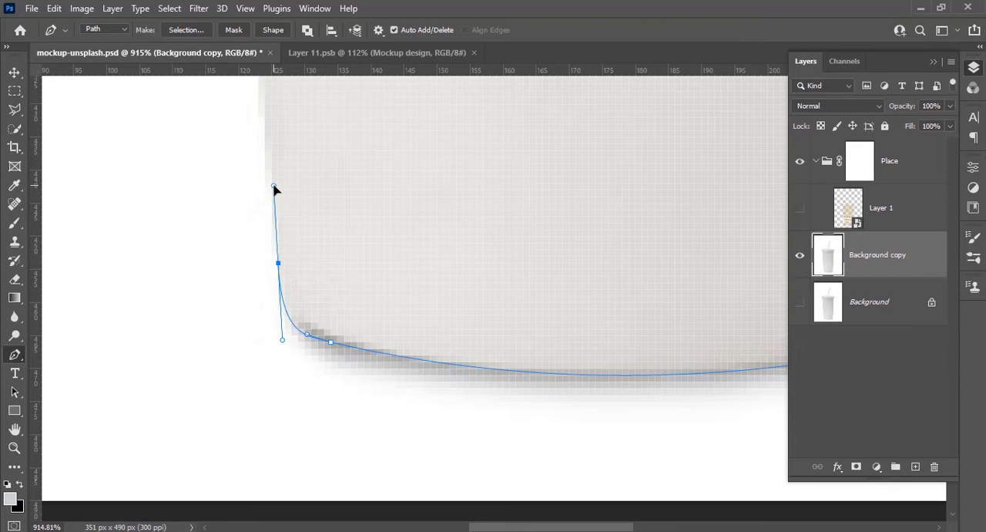
Trace the cup's left edge up to the corner beneath the lid
scroll(276, 181, "down", 5)
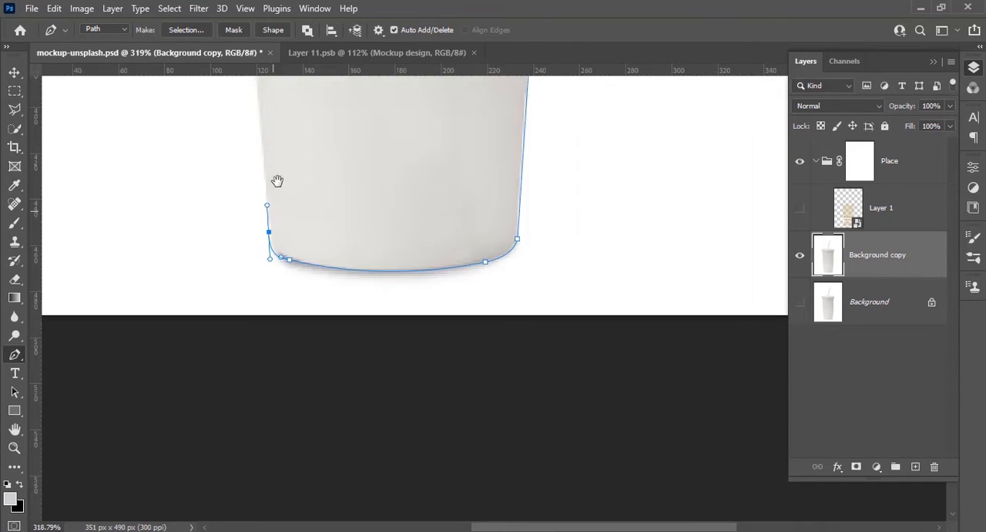
scroll(281, 224, "up", 4)
scroll(274, 309, "up", 5)
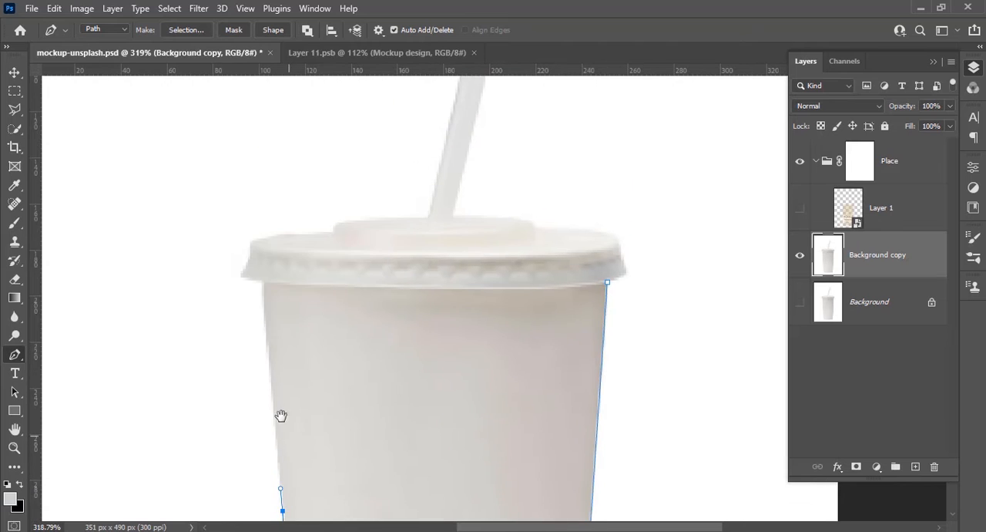
scroll(267, 255, "up", 2)
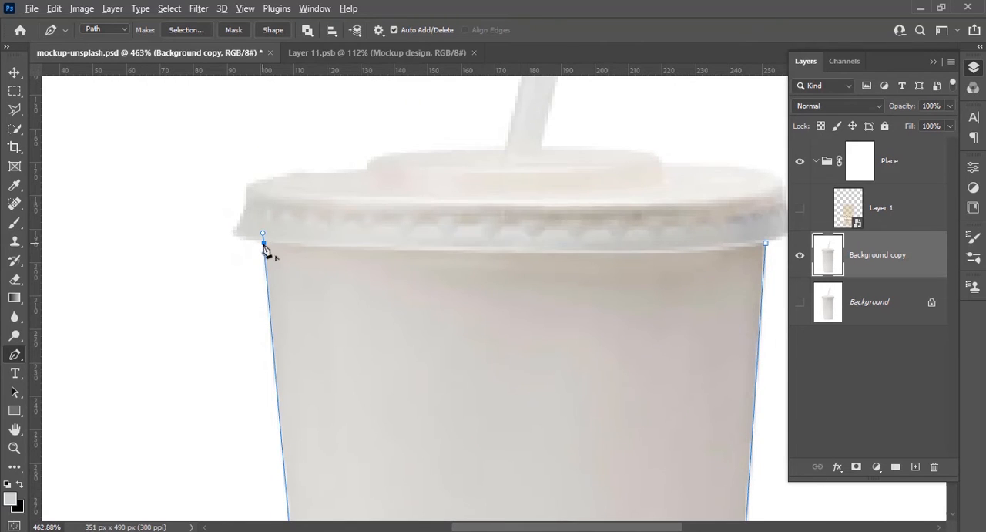
Trace the curve beneath the lid, close the path at its starting corner, and adjust the closing curve to match the rim
scroll(278, 250, "up", 2)
left_click_drag(573, 254, 414, 295)
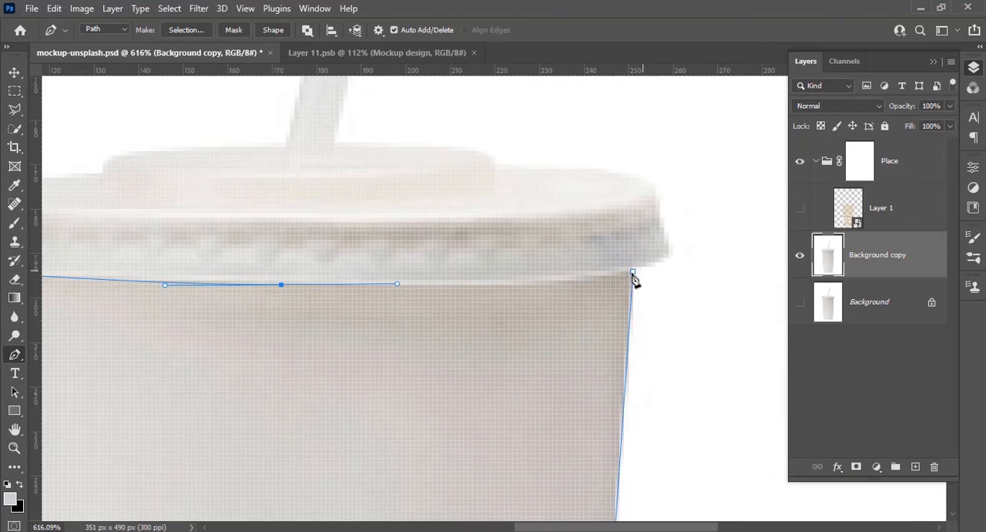
left_click_drag(632, 271, 714, 255)
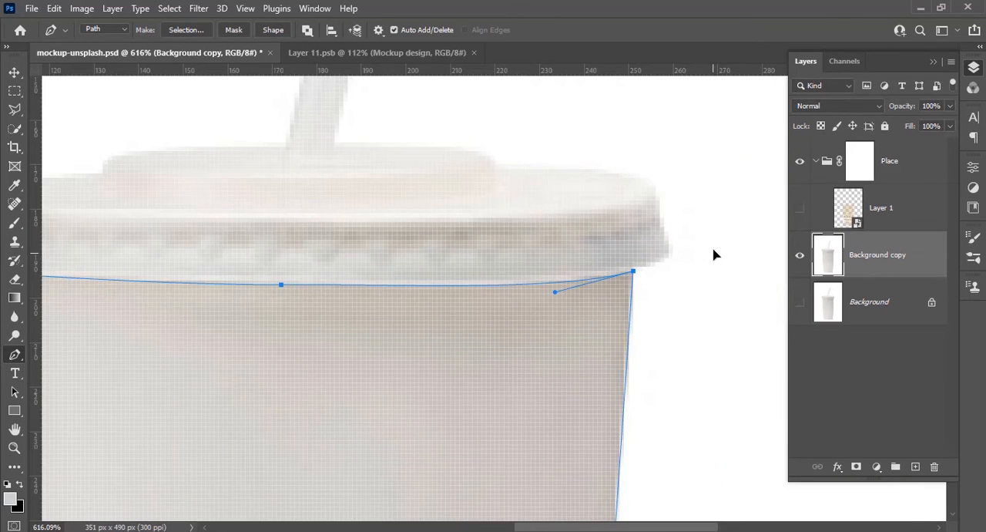
left_click(634, 271, "alt")
scroll(551, 301, "up", 1)
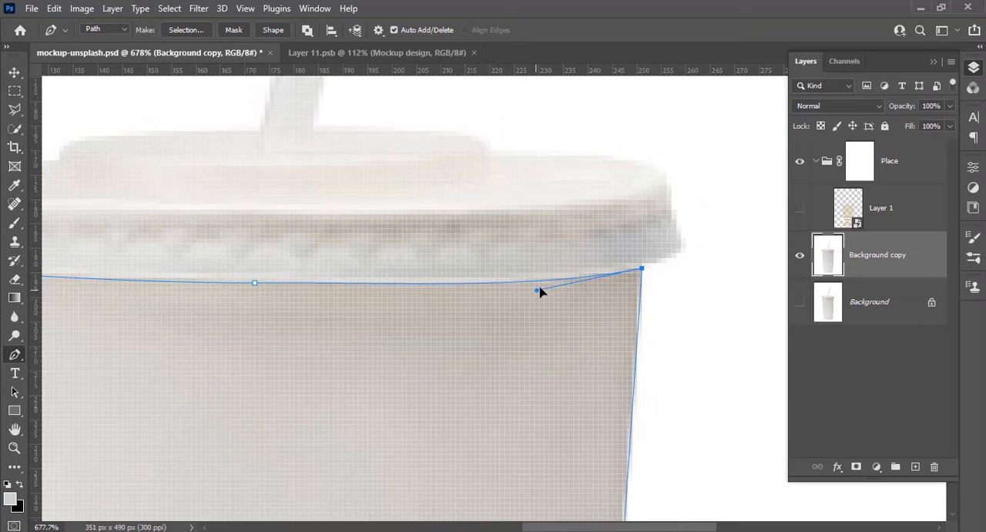
left_click_drag(540, 292, 552, 292)
scroll(645, 375, "down", 10)
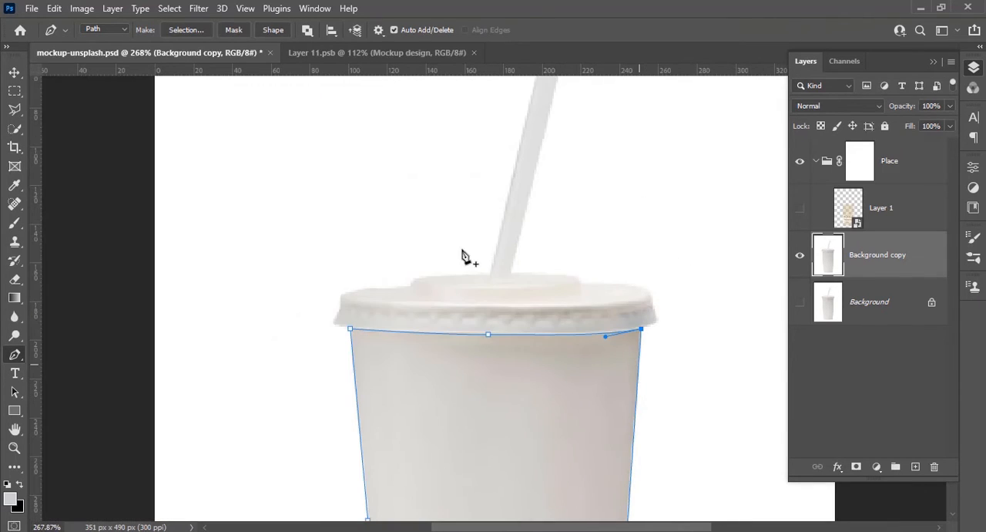
Convert the closed cup path into a selection and invert it so everything outside the cup body is selected
left_click(193, 33)
left_click(568, 131)
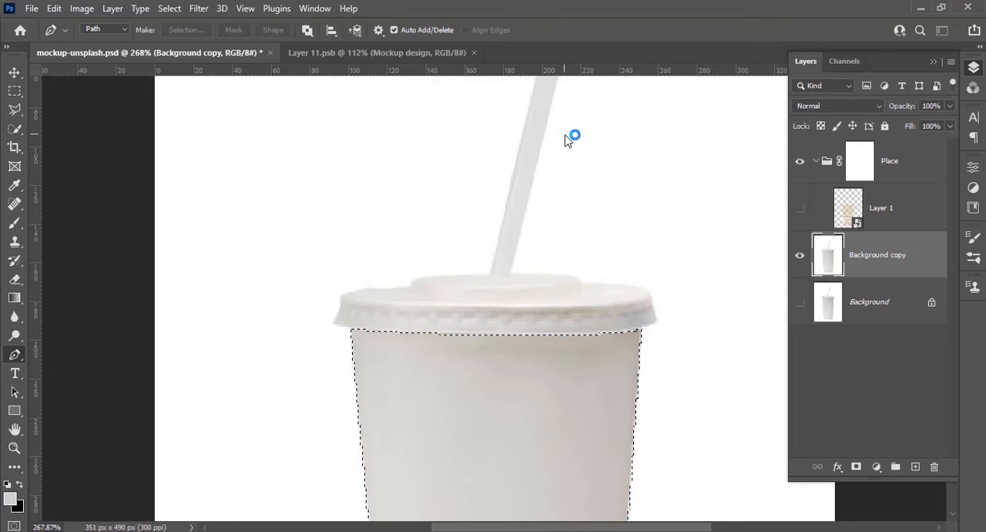
scroll(569, 139, "down", 8)
scroll(569, 141, "down", 1)
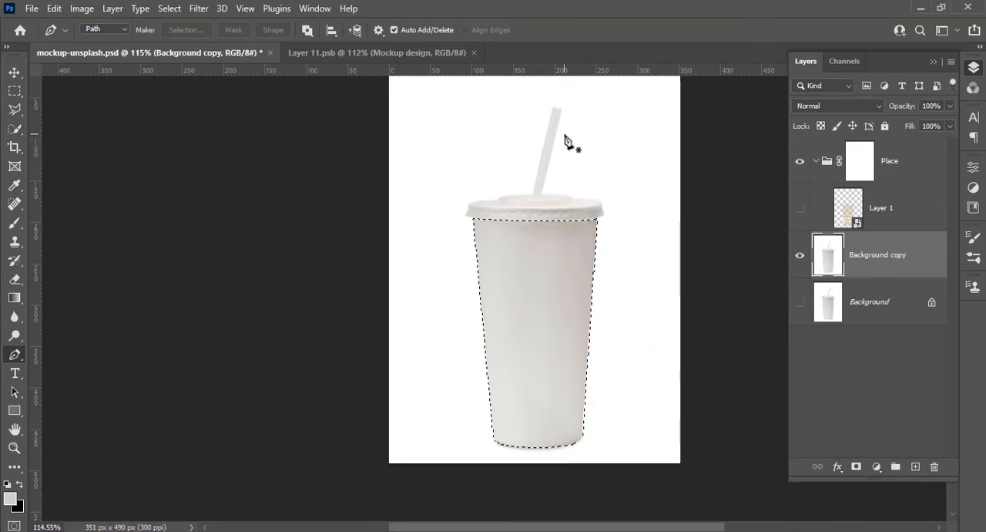
left_click(170, 9)
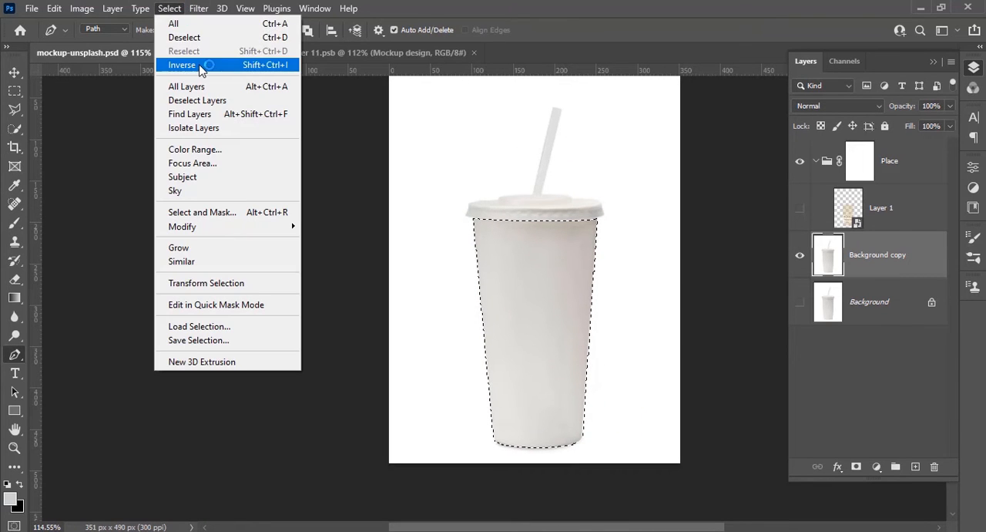
left_click(199, 66)
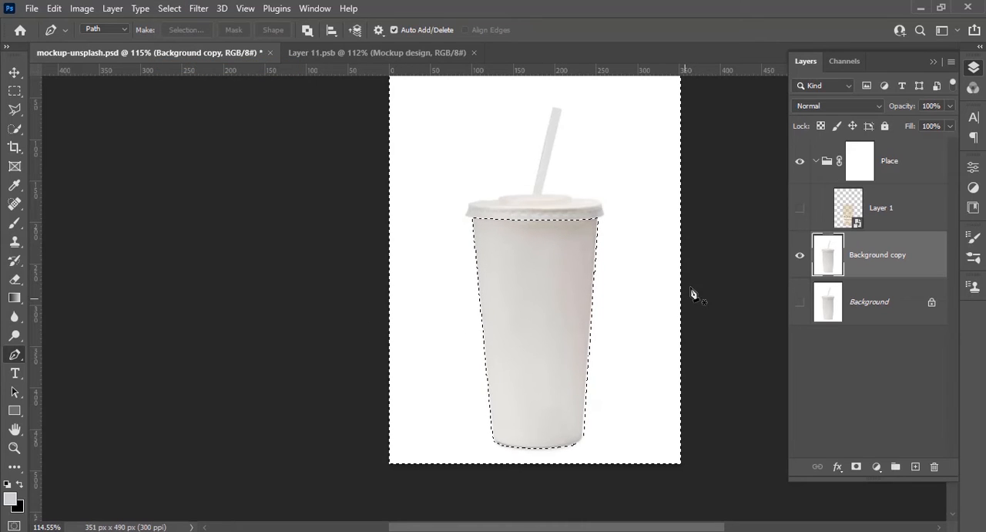
scroll(690, 287, "down", 1)
Fill the selected area on the Place group's mask with the black foreground color at 100% opacity
left_click(860, 167)
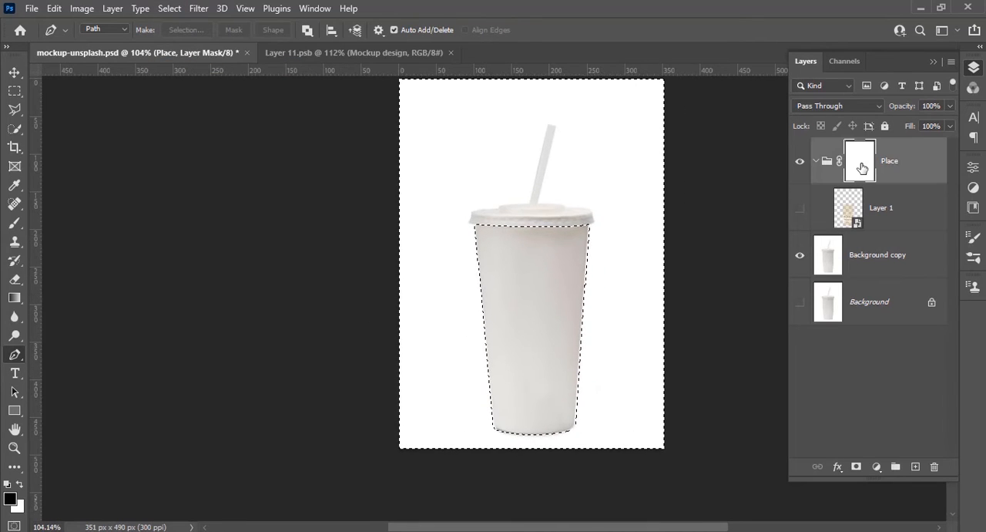
key("shift+BackSpace")
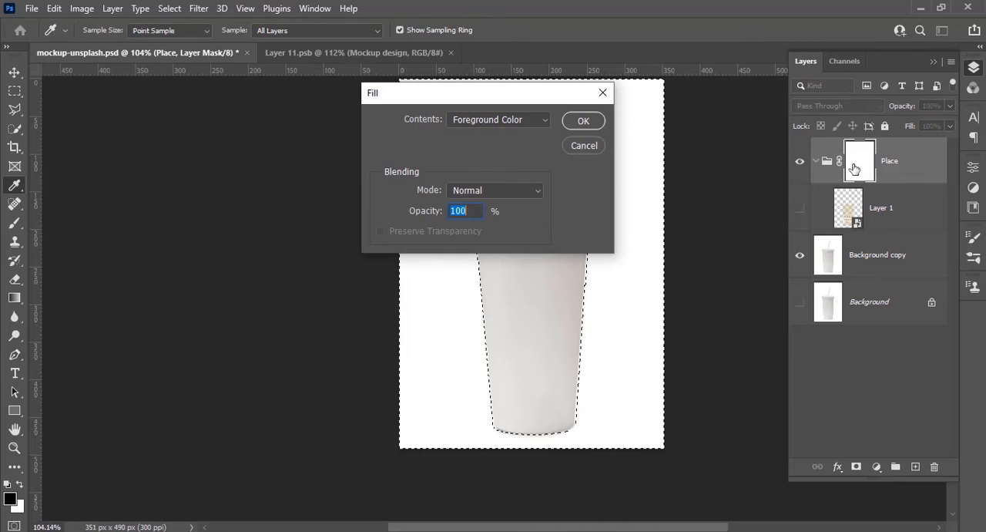
left_click(583, 121)
key("p")
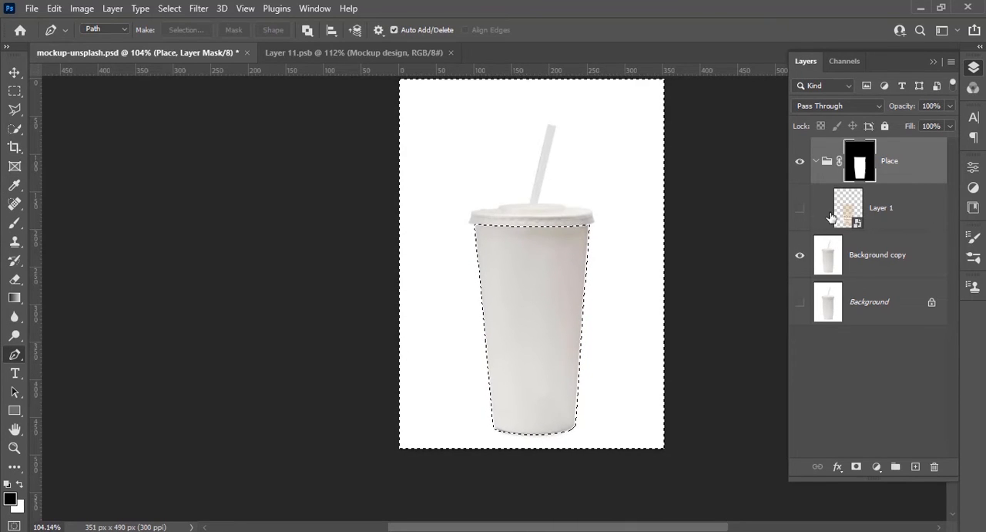
Show the design layer inside the Place group again and clear the selection
left_click(802, 212)
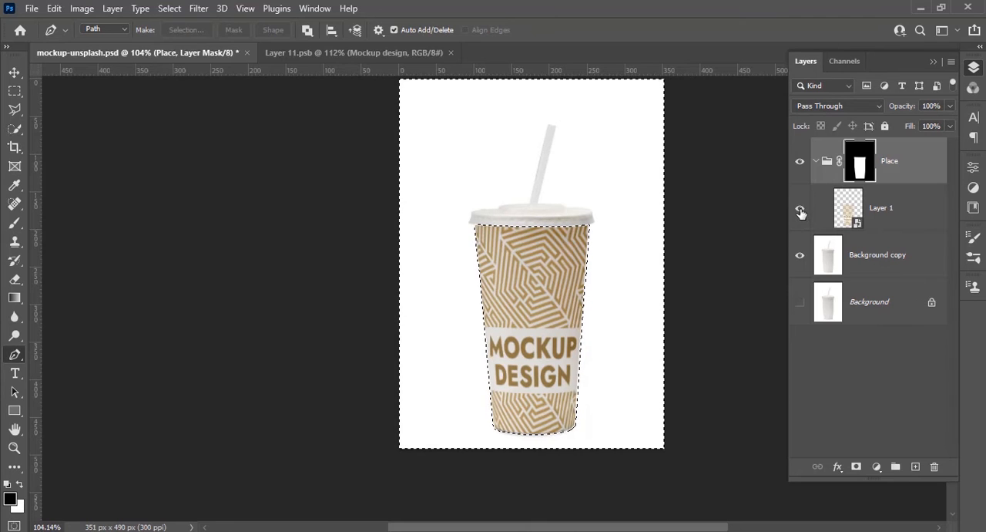
scroll(597, 293, "up", 4)
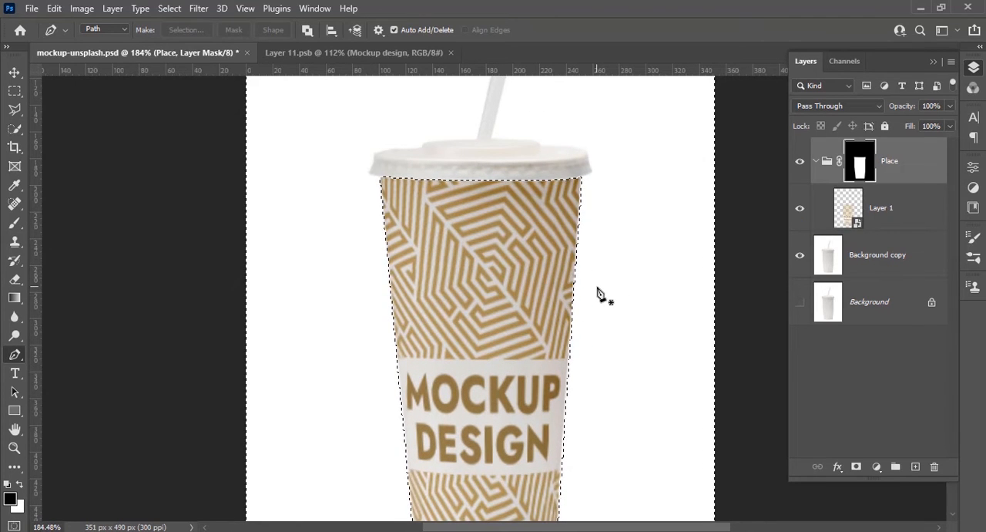
scroll(597, 293, "down", 2)
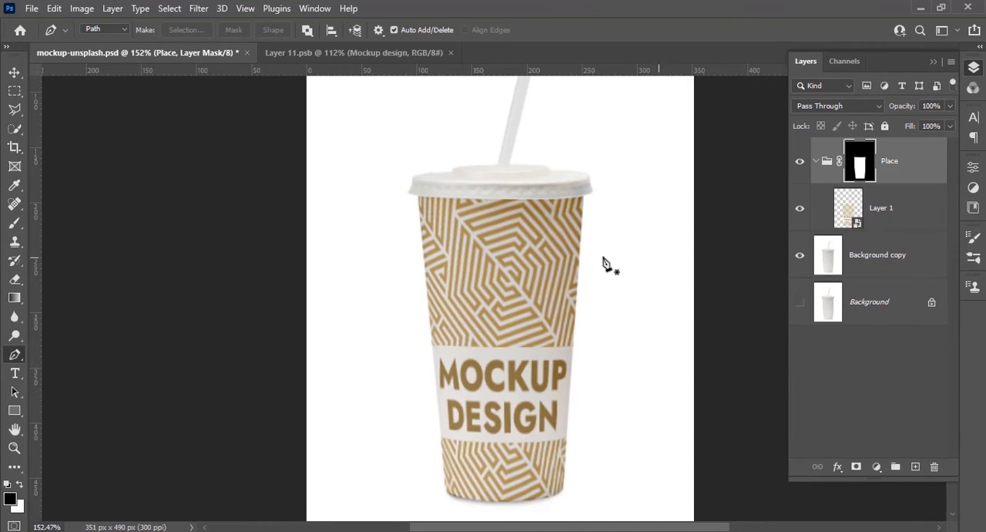
Try moving the Layer 1 design off-centre inside the cup-shaped mask, and undo the move
left_click(15, 75)
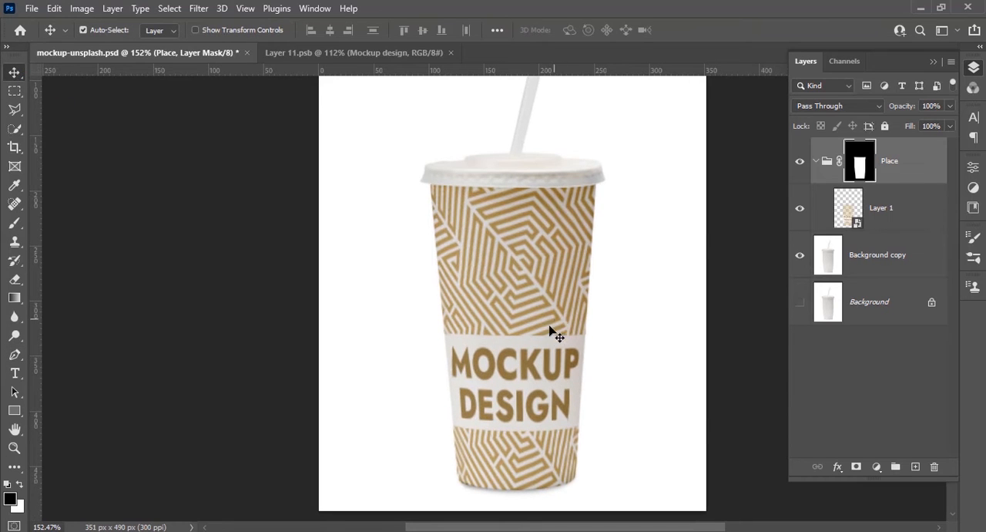
mouse_move(550, 333)
left_mouse_down()
mouse_move(577, 308)
mouse_move(557, 307)
mouse_move(514, 342)
mouse_move(522, 346)
left_mouse_up()
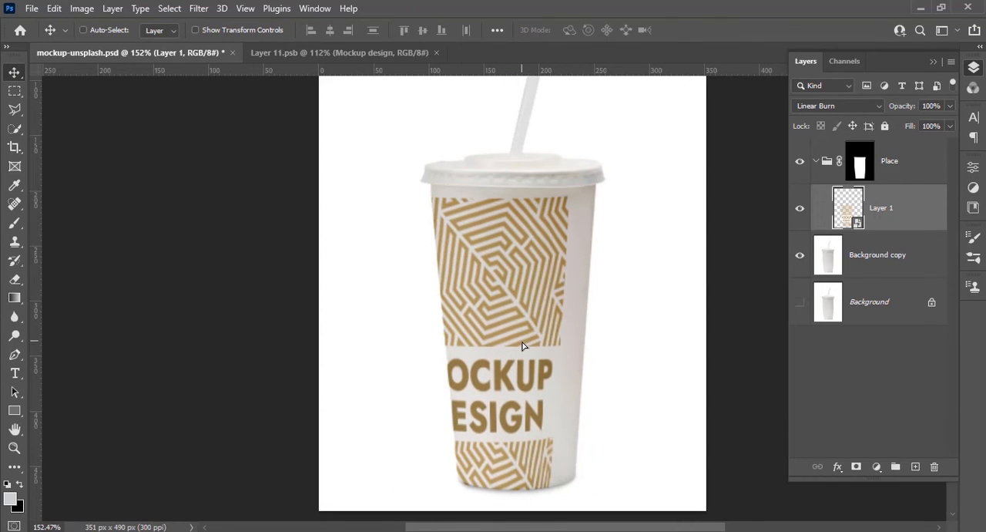
key("ctrl+z")
scroll(550, 360, "down", 2)
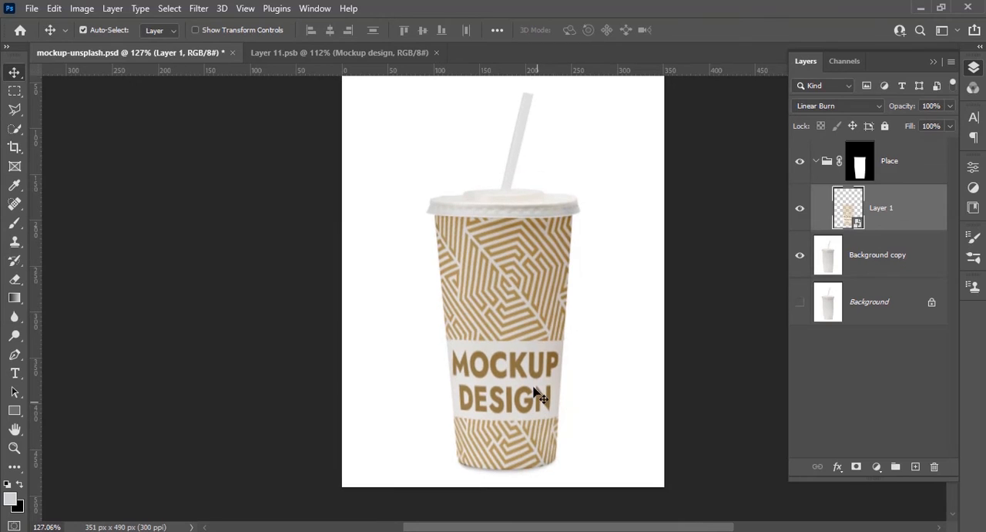
scroll(537, 396, "up", 1)
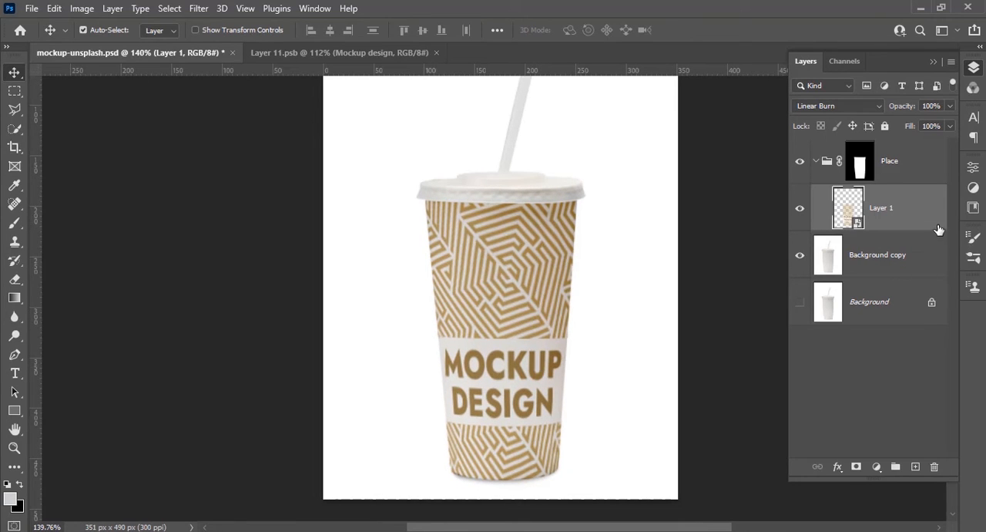
Open the contents of the Layer 1 smart object for editing
left_click(923, 254)
scroll(608, 420, "down", 1)
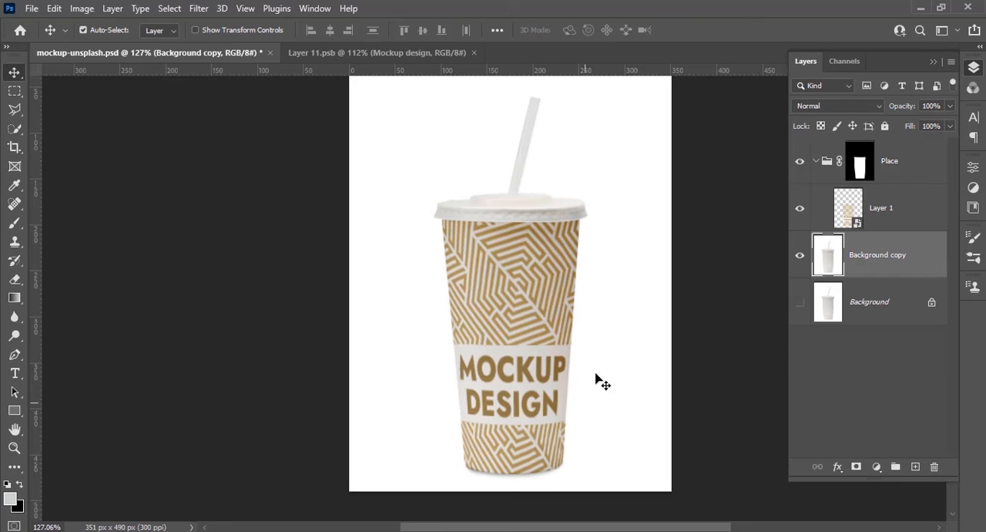
double_click(846, 216)
scroll(568, 311, "down", 1)
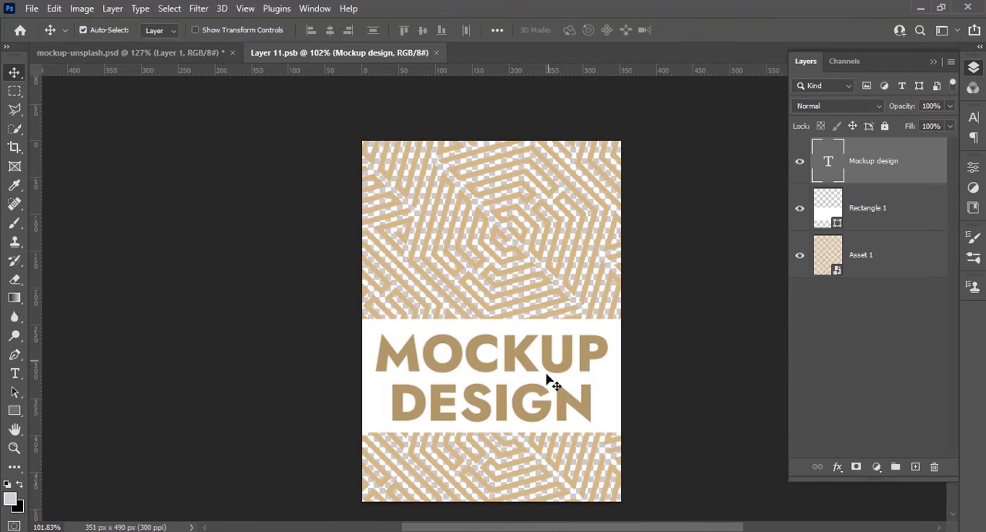
Replace the word "DESIGN" on the second line of the label text with "SP_ACE" and commit the edit
double_click(545, 416)
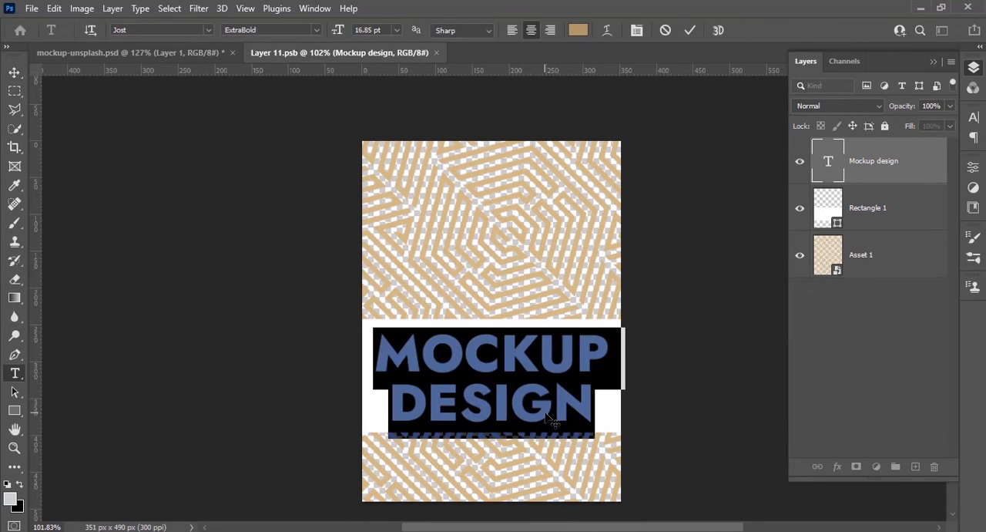
left_click(505, 412)
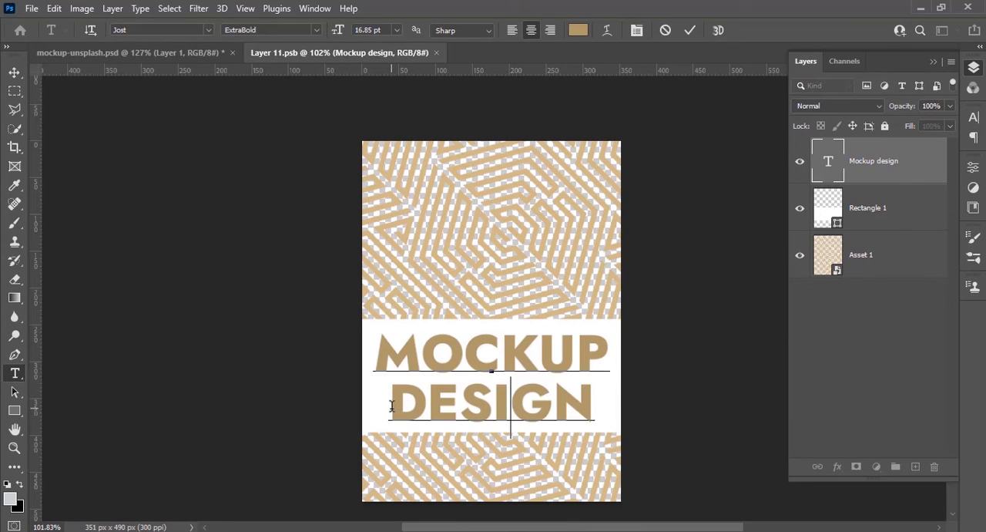
left_click_drag(391, 406, 587, 399)
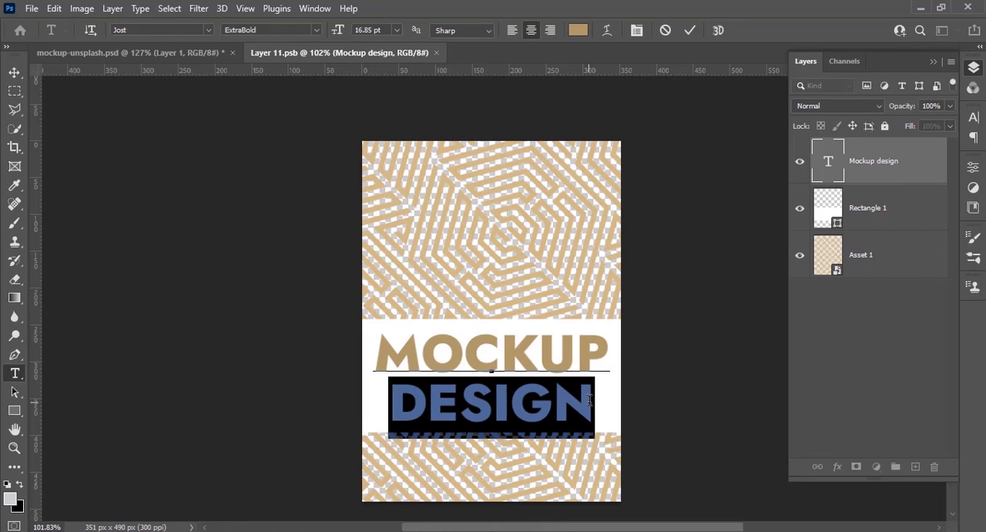
type("S")
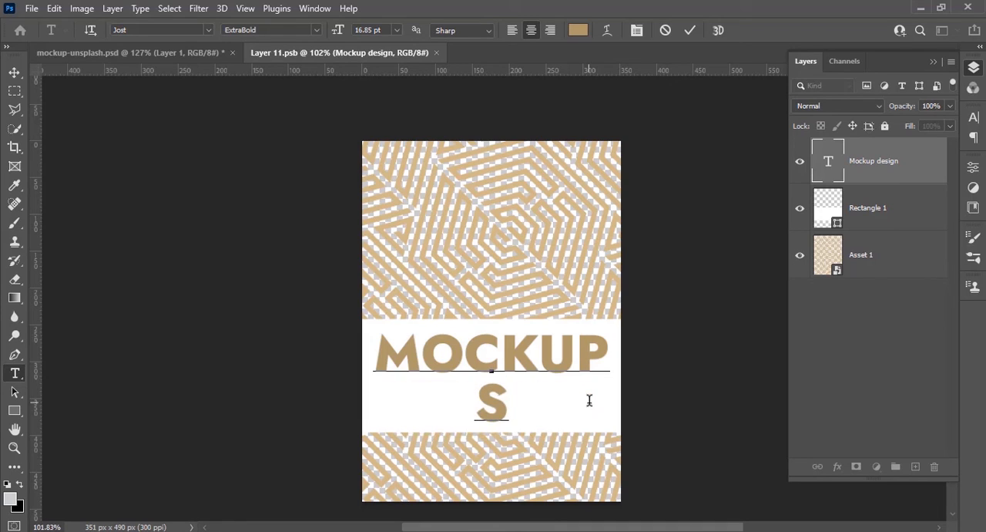
type("P_")
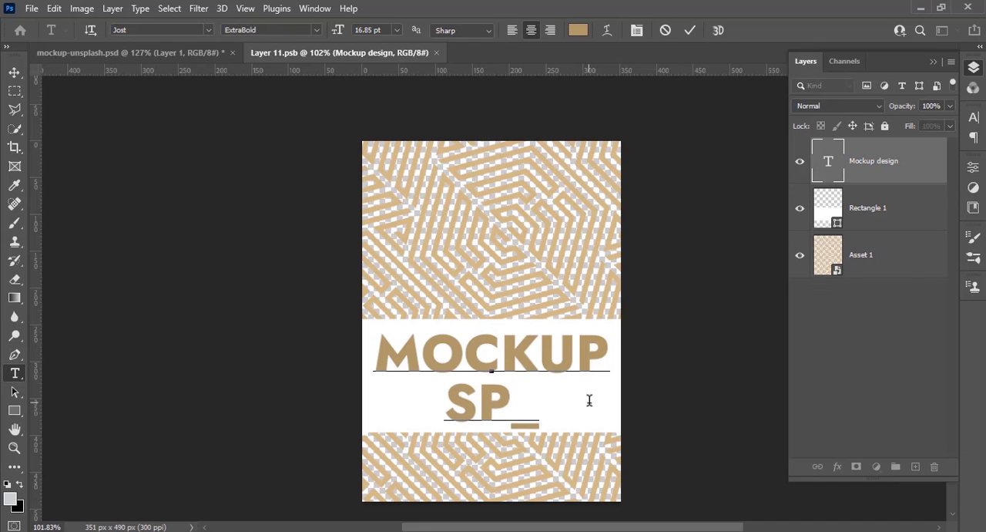
type("ACE")
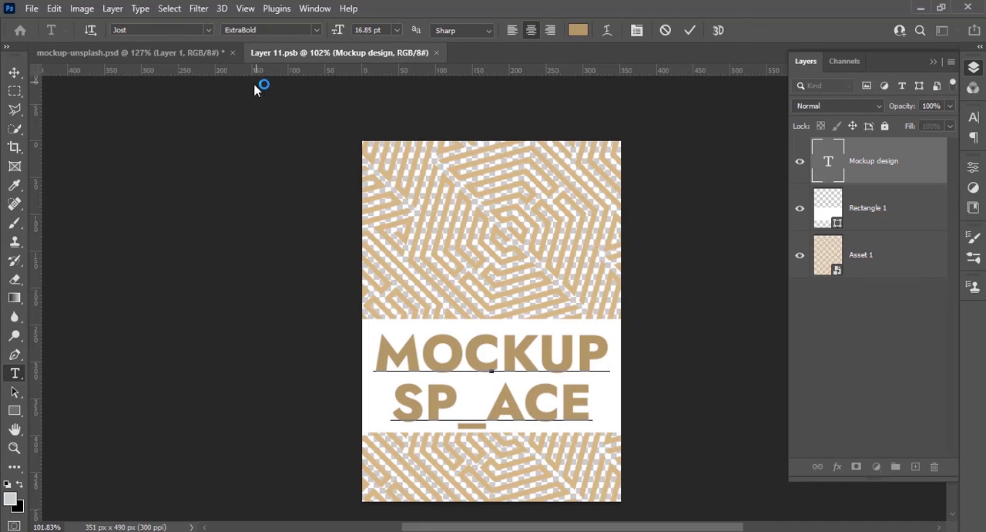
left_click(15, 71)
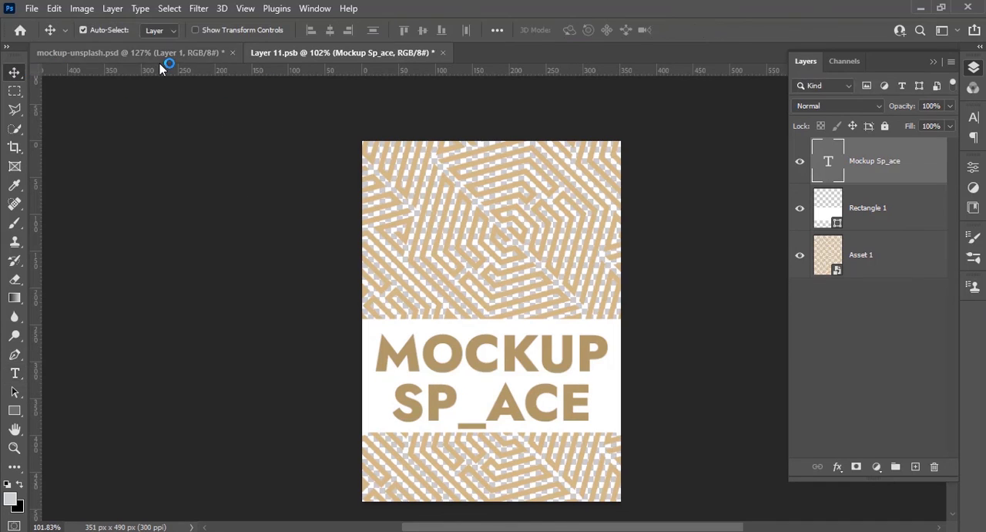
Save the edited smart object and return to the mockup-unsplash.psd document to view the updated cup
key("ctrl+s")
left_click(161, 53)
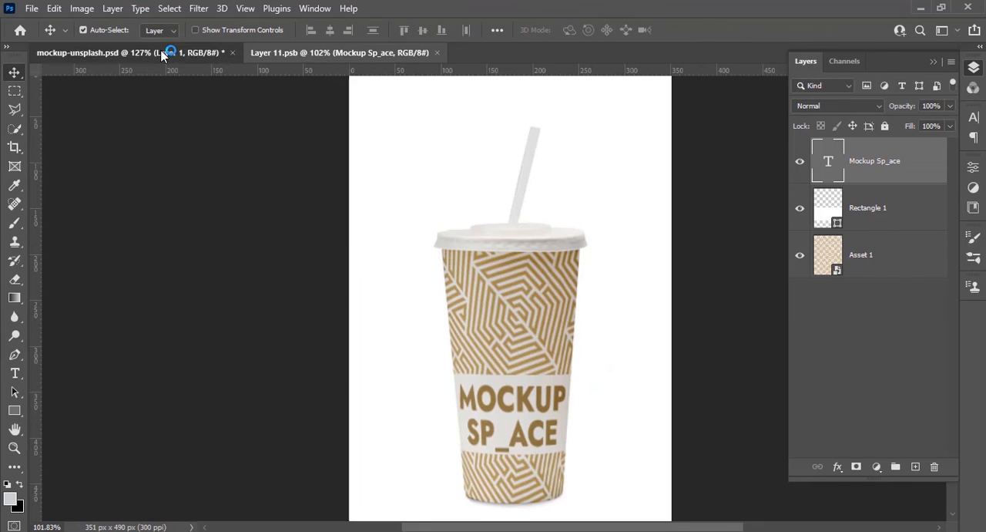
scroll(570, 373, "down", 1)
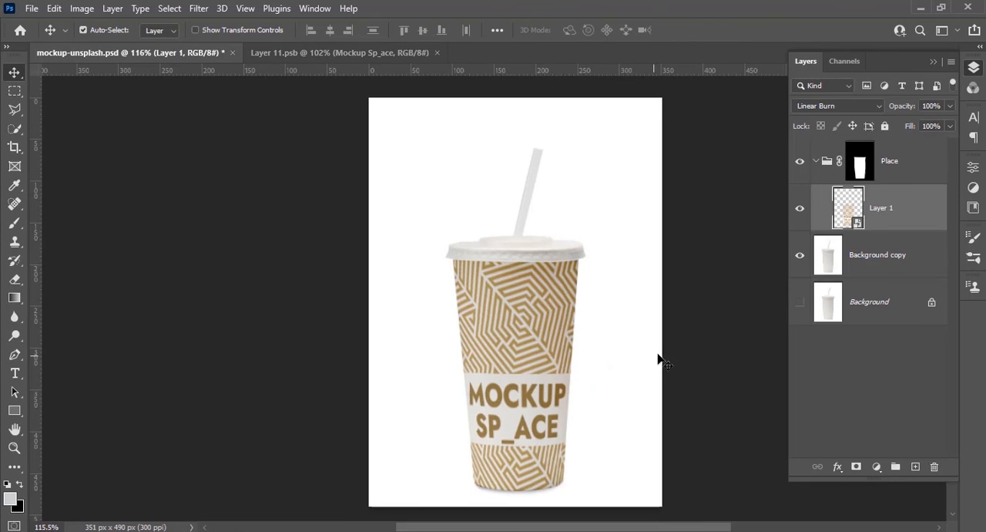